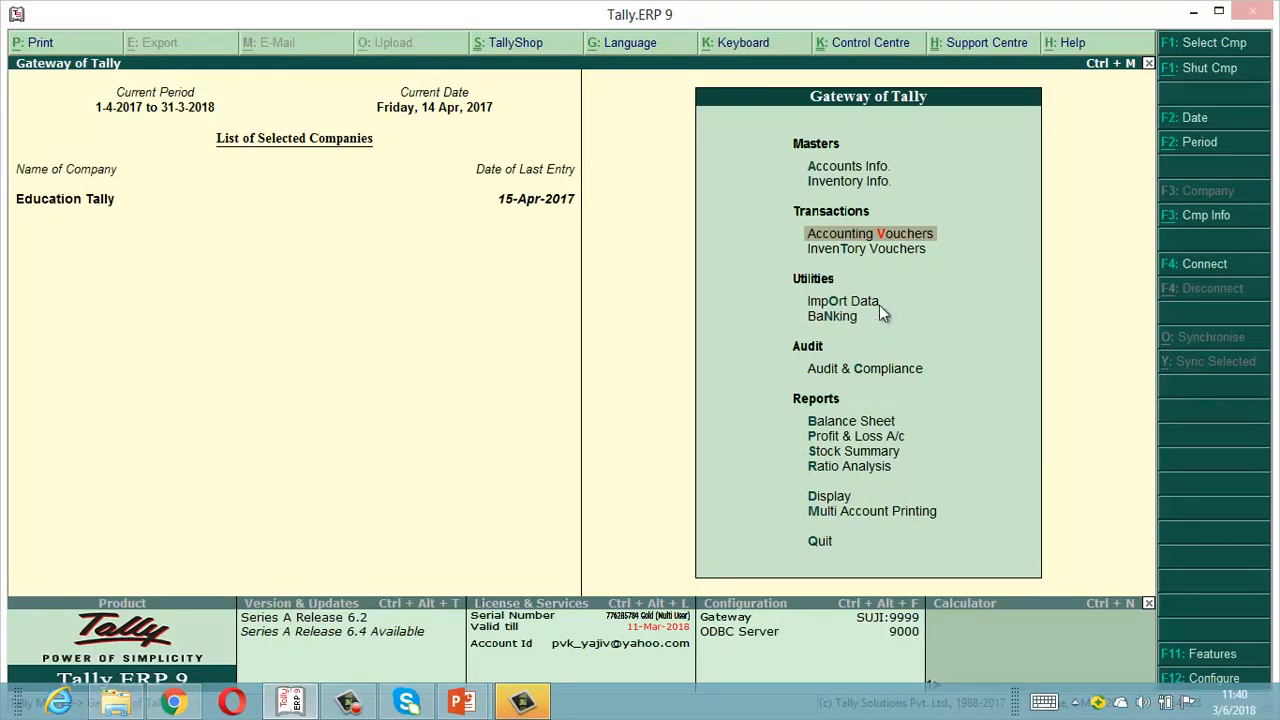
Open a new Receipt voucher and check the first transaction on the Receipt Vouchers slide in PowerPoint.
click(886, 236)
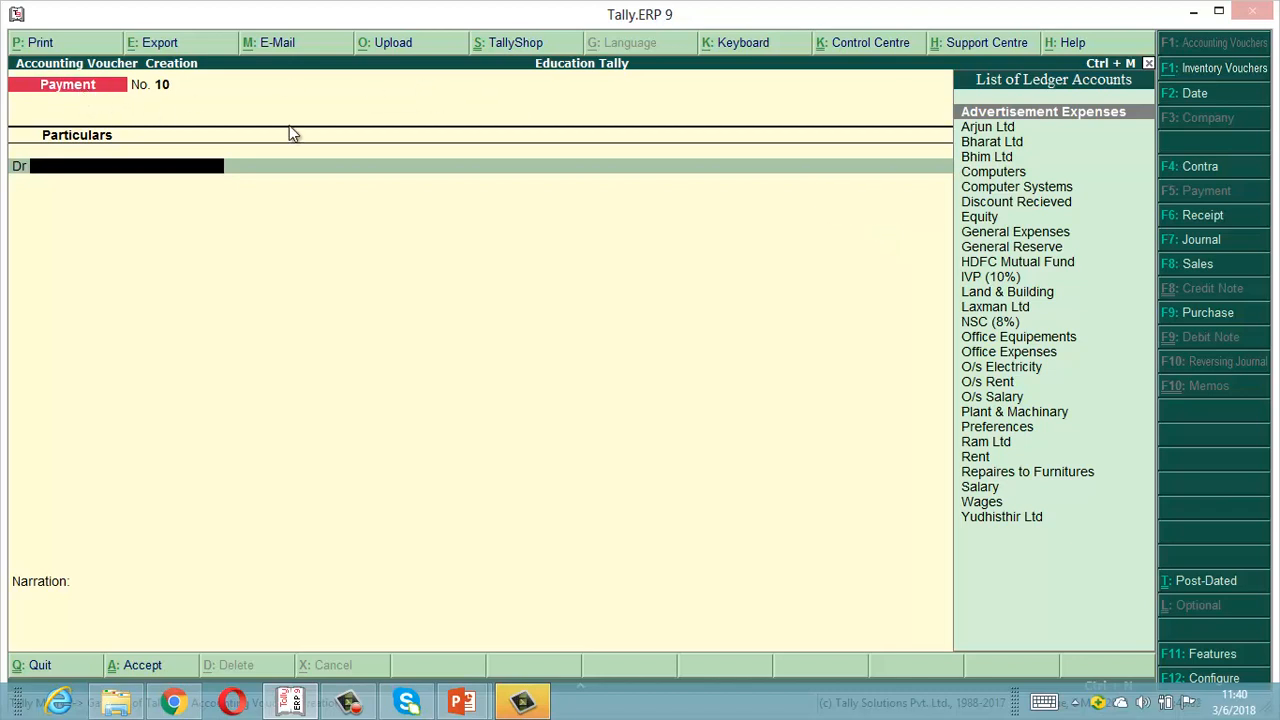
click(1189, 216)
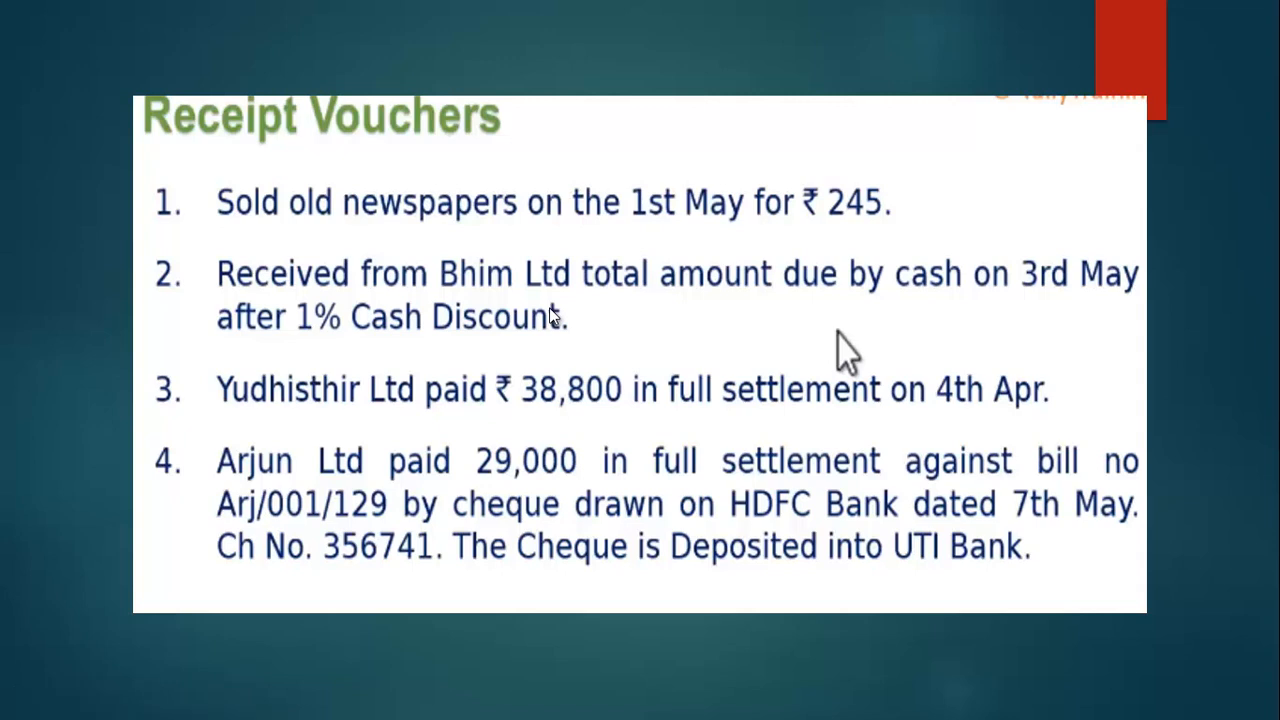
key(alt+Tab)
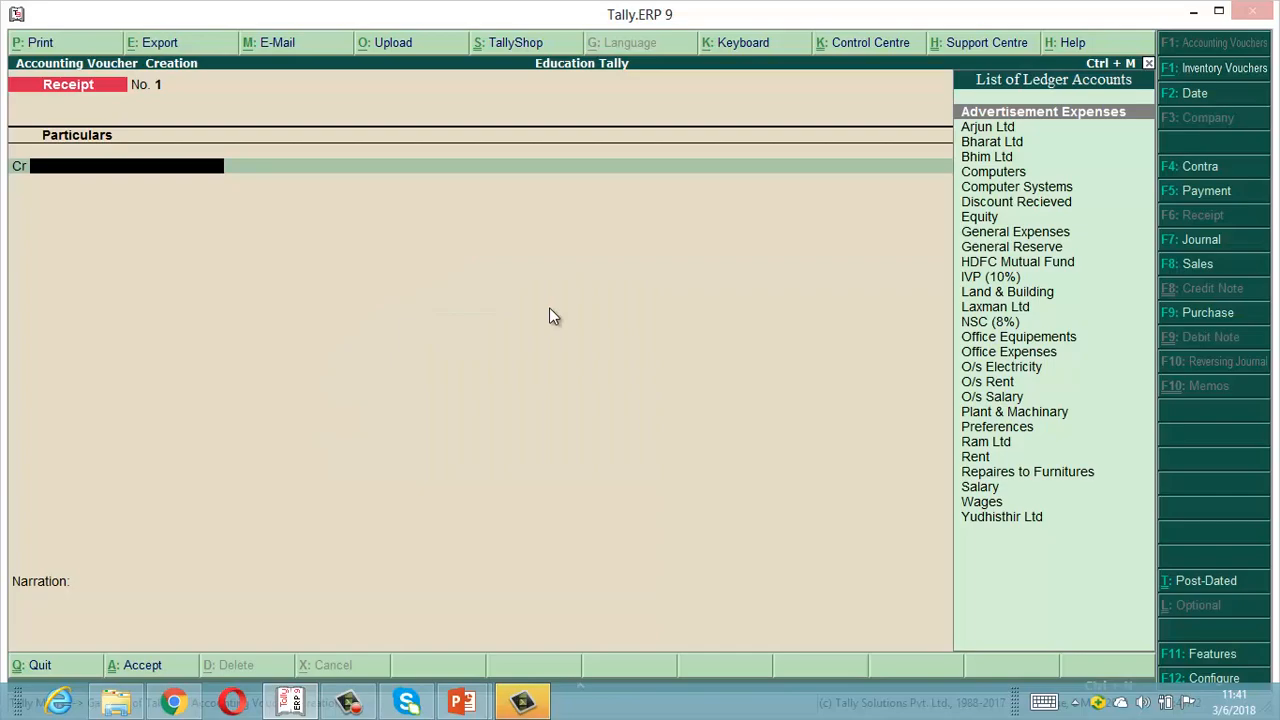
key(alt+Tab)
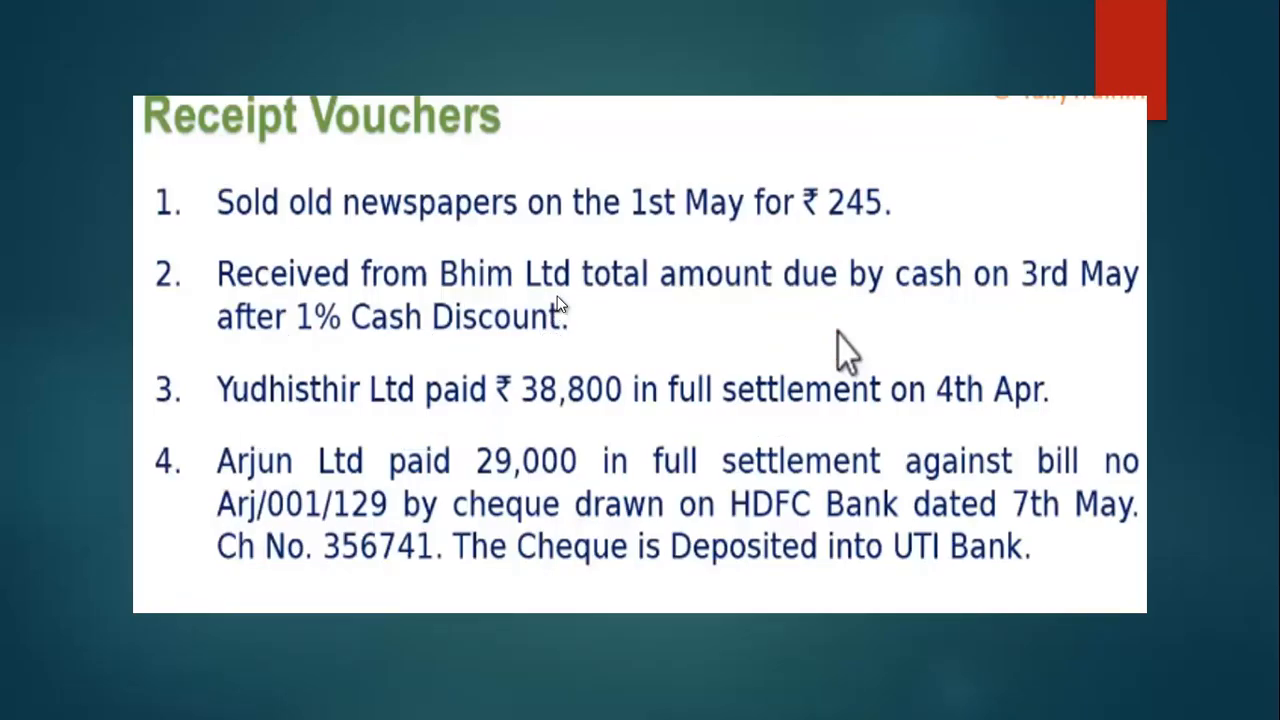
key(alt+Tab)
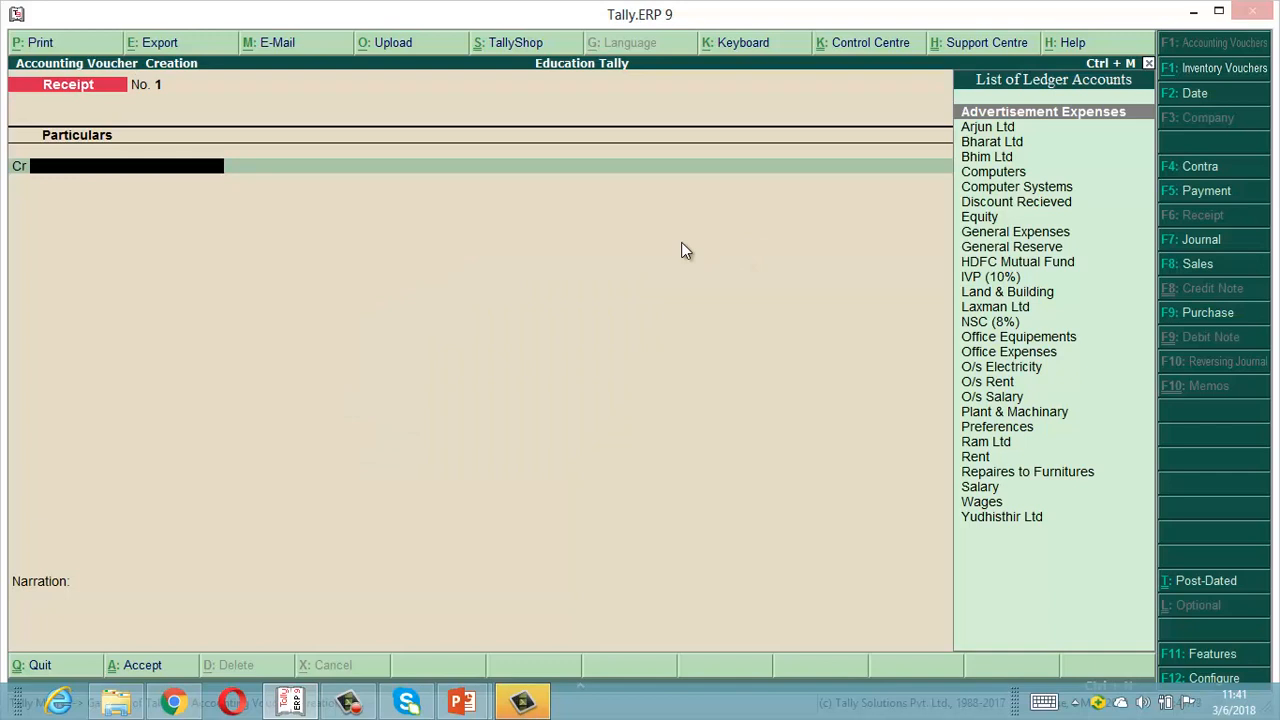
Create a new ledger from within the receipt voucher, named Sendry Income, without an alias.
key(alt+c)
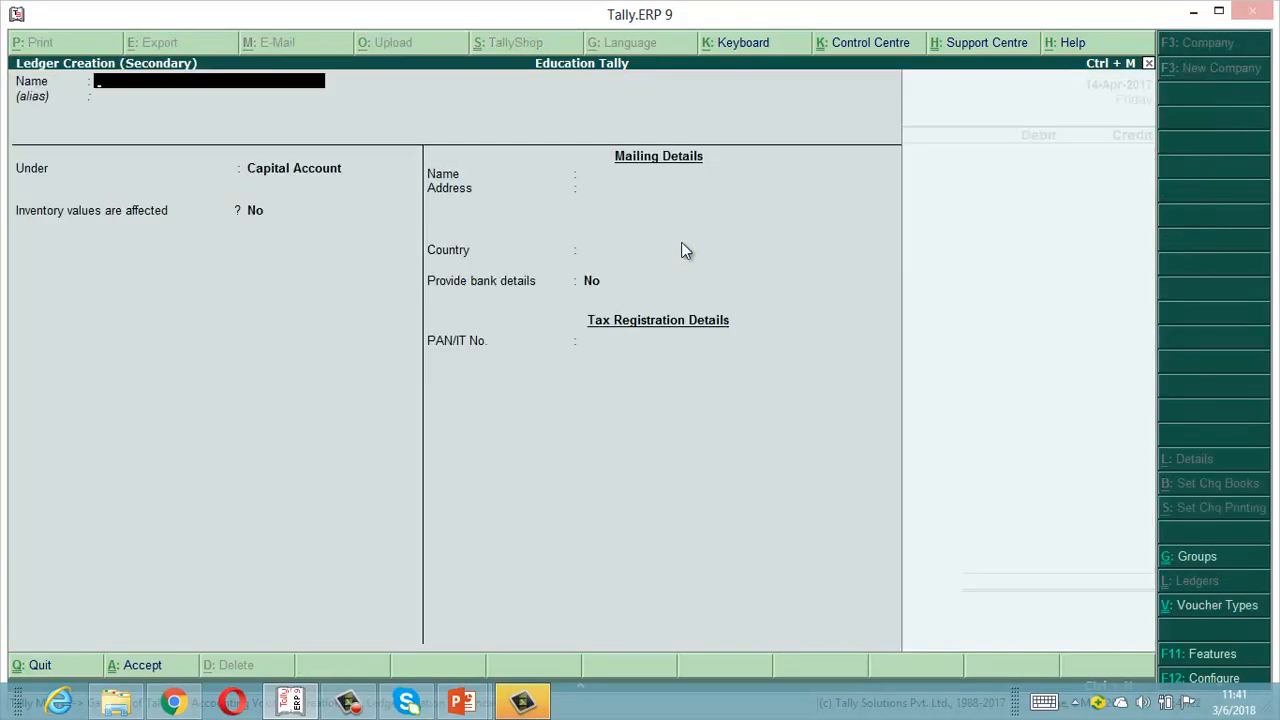
text(Sendry Income)
key(Return)
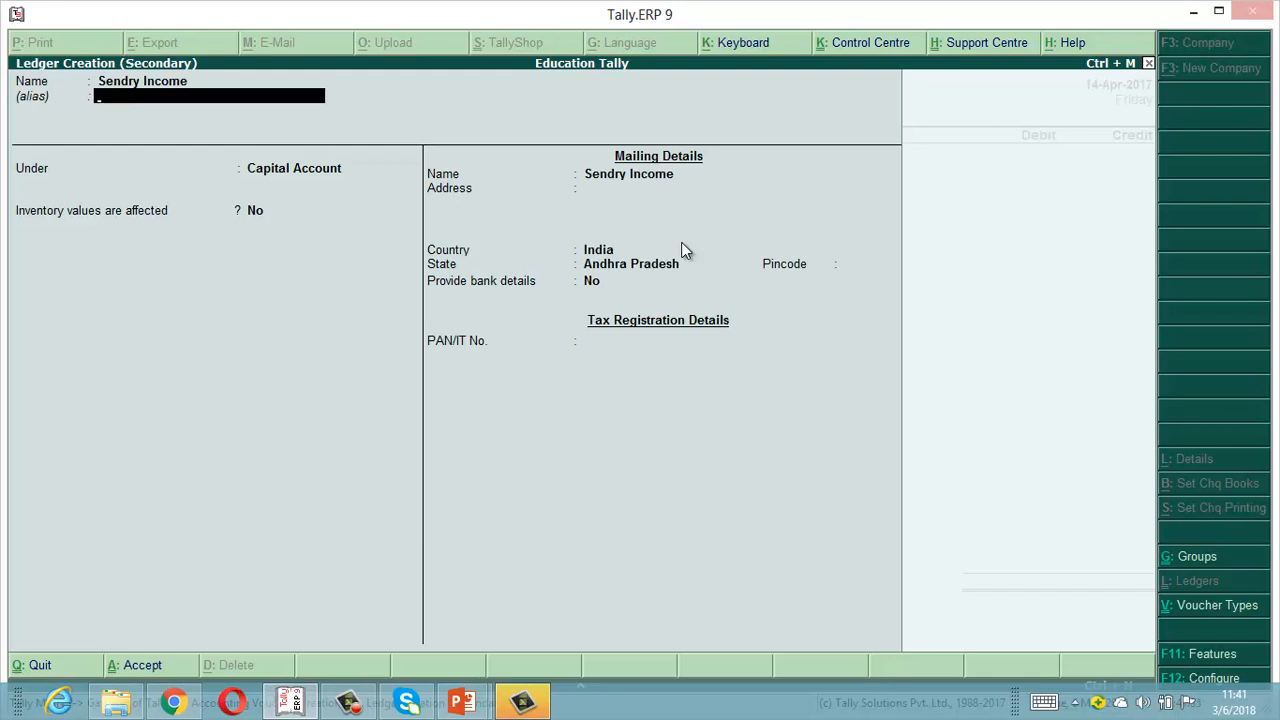
key(Return)
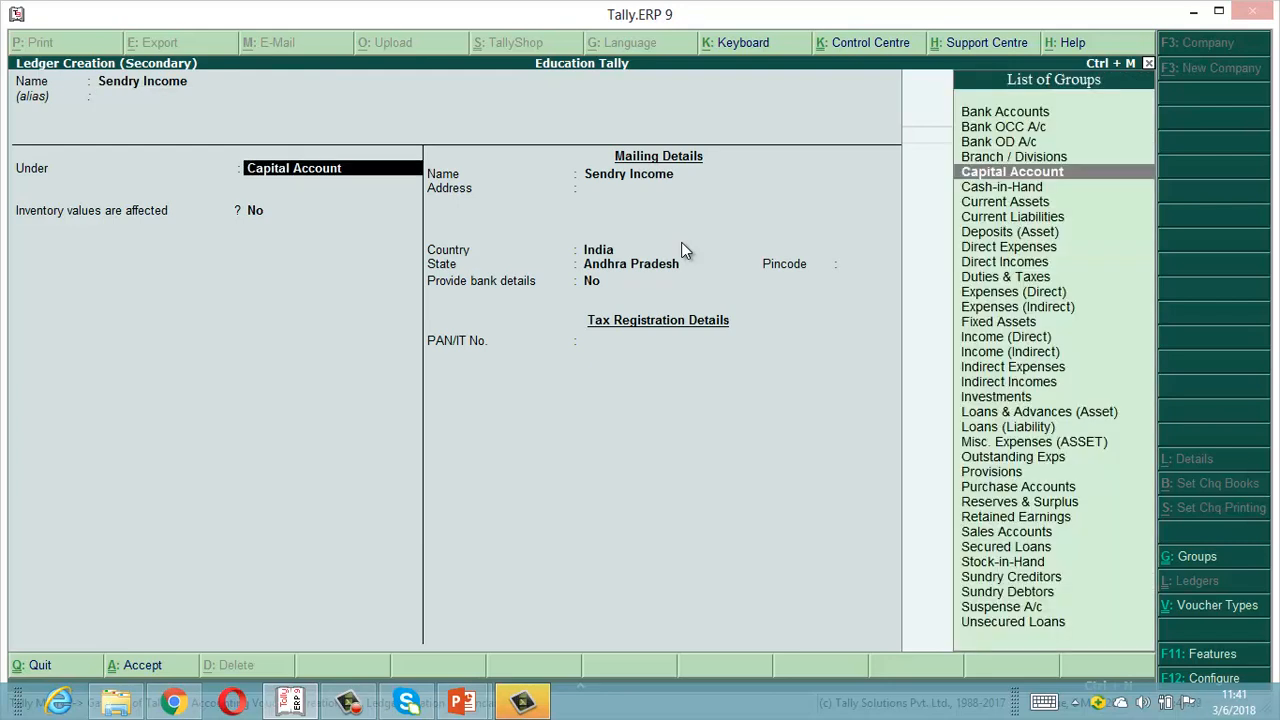
Place the new ledger under the Indirect Incomes group and save it without providing bank details.
text(I)
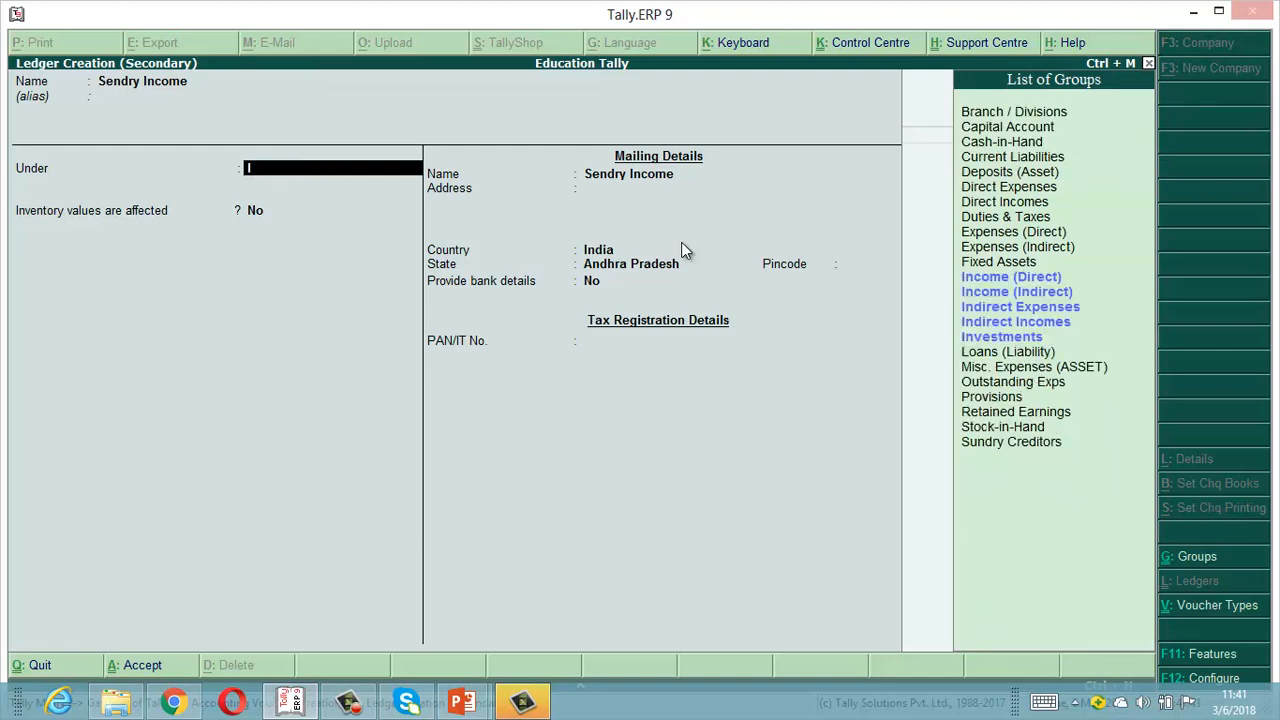
key(Down)
key(Down)
key(Down)
key(Down)
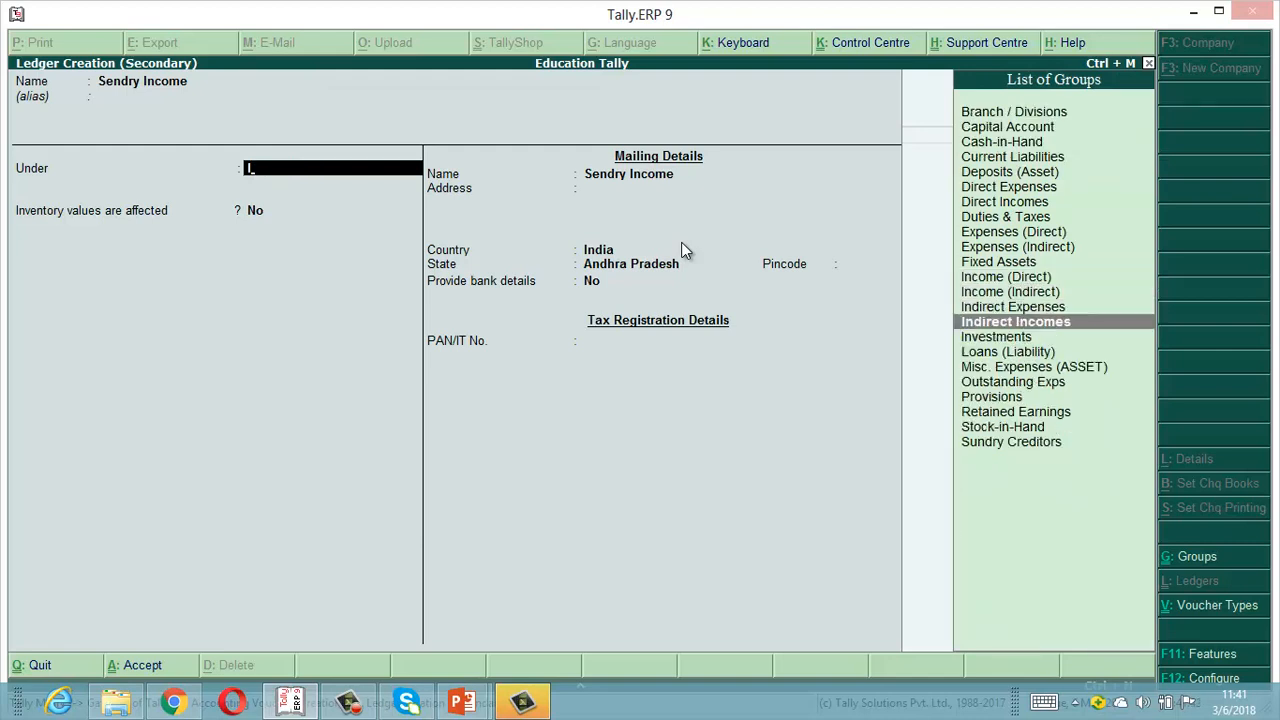
key(Return)
key(Return)
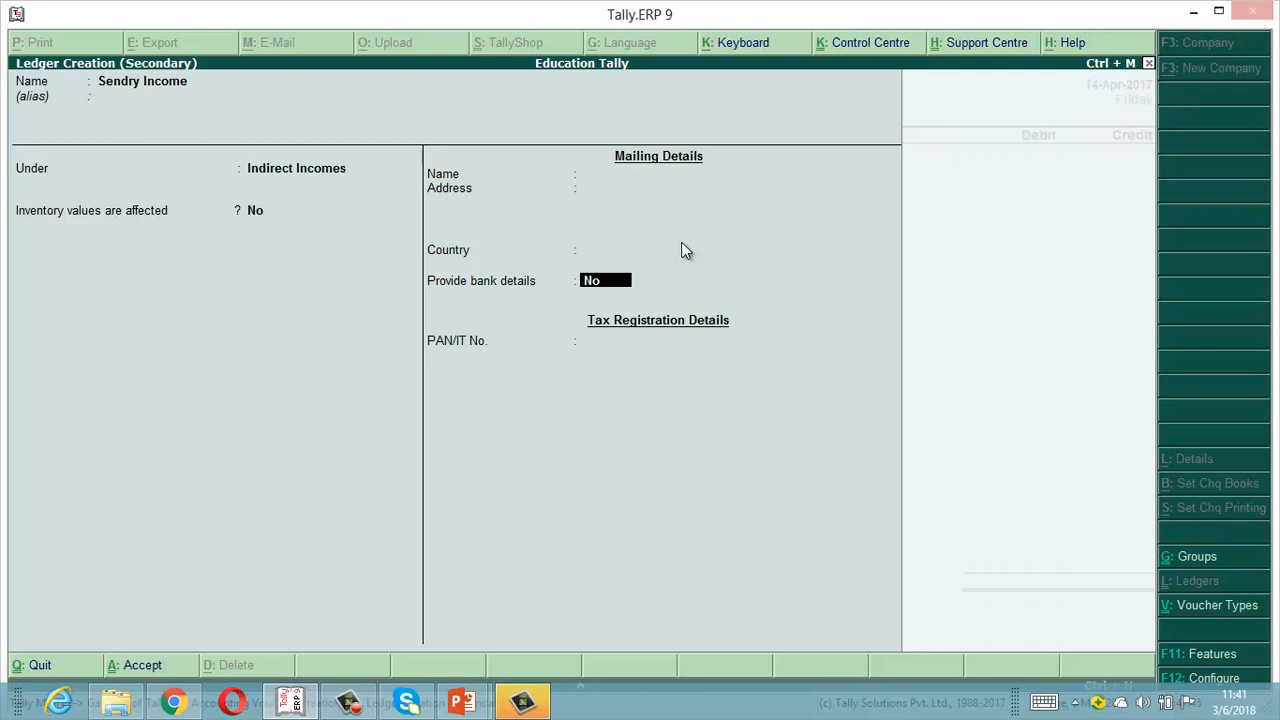
key(Return)
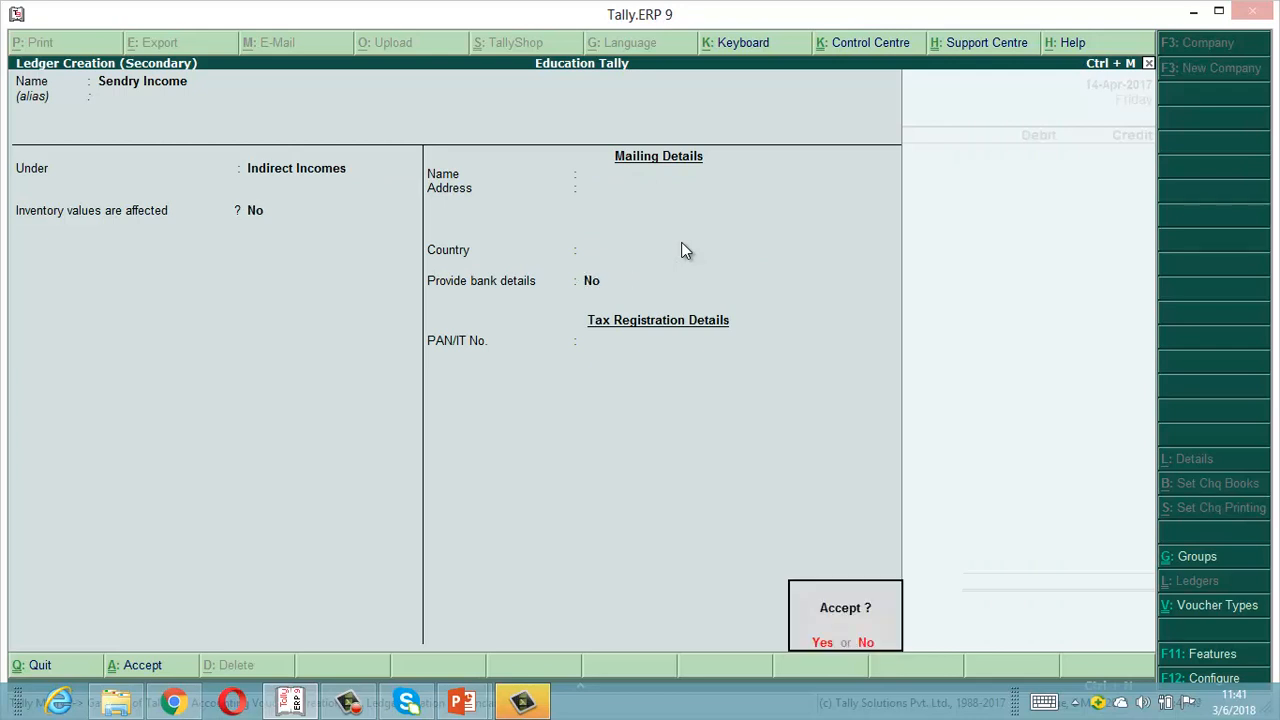
key(Return)
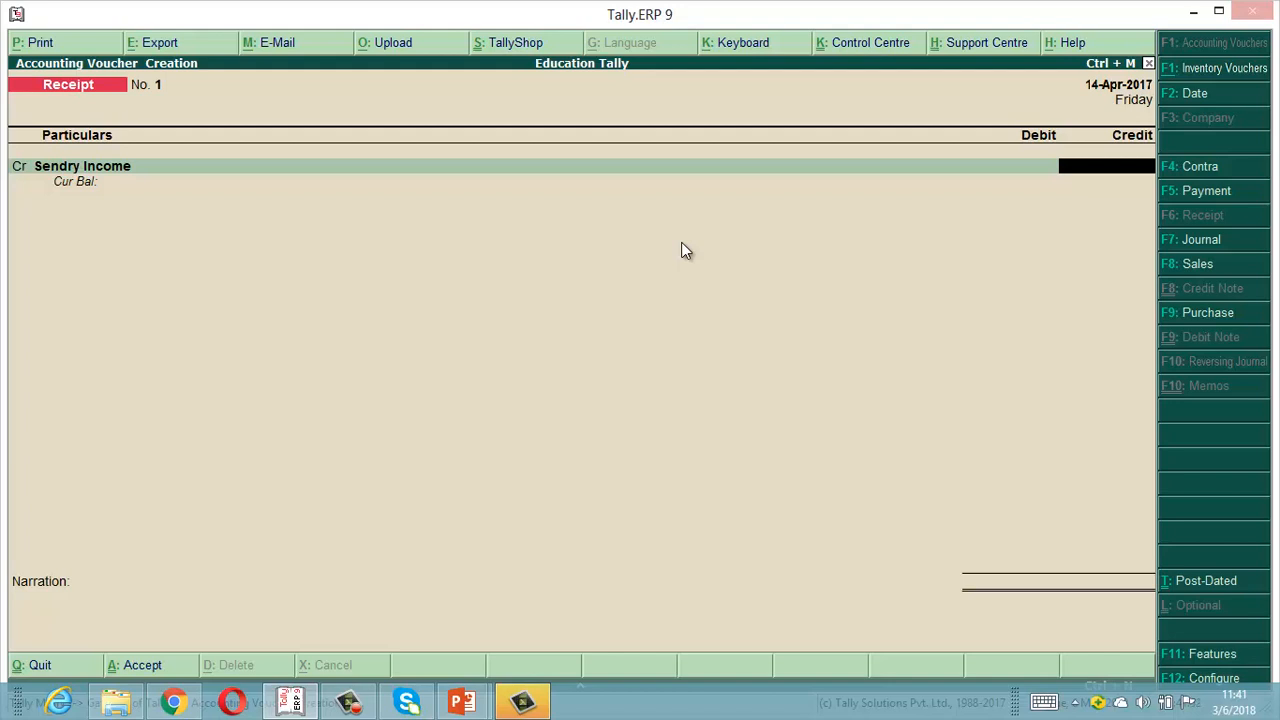
Credit Sendry Income with 245 and debit Cash for the same amount in the receipt voucher.
key(alt+Tab)
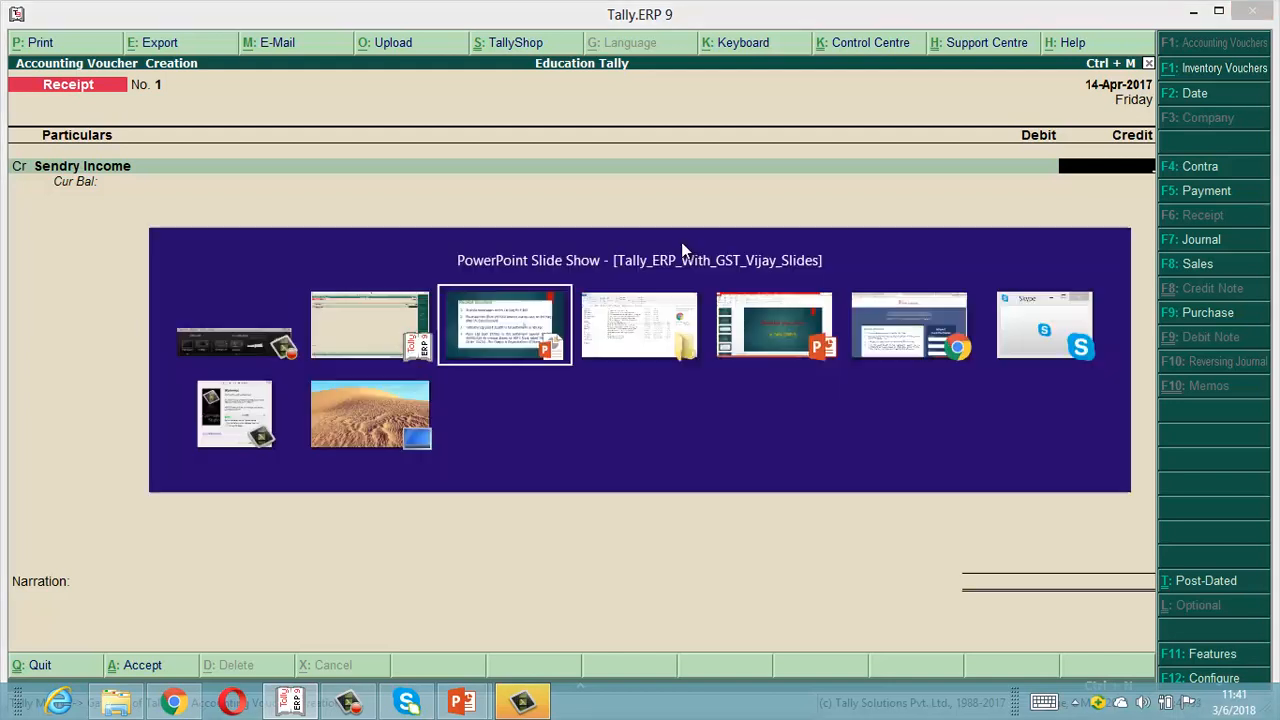
key(alt+Tab)
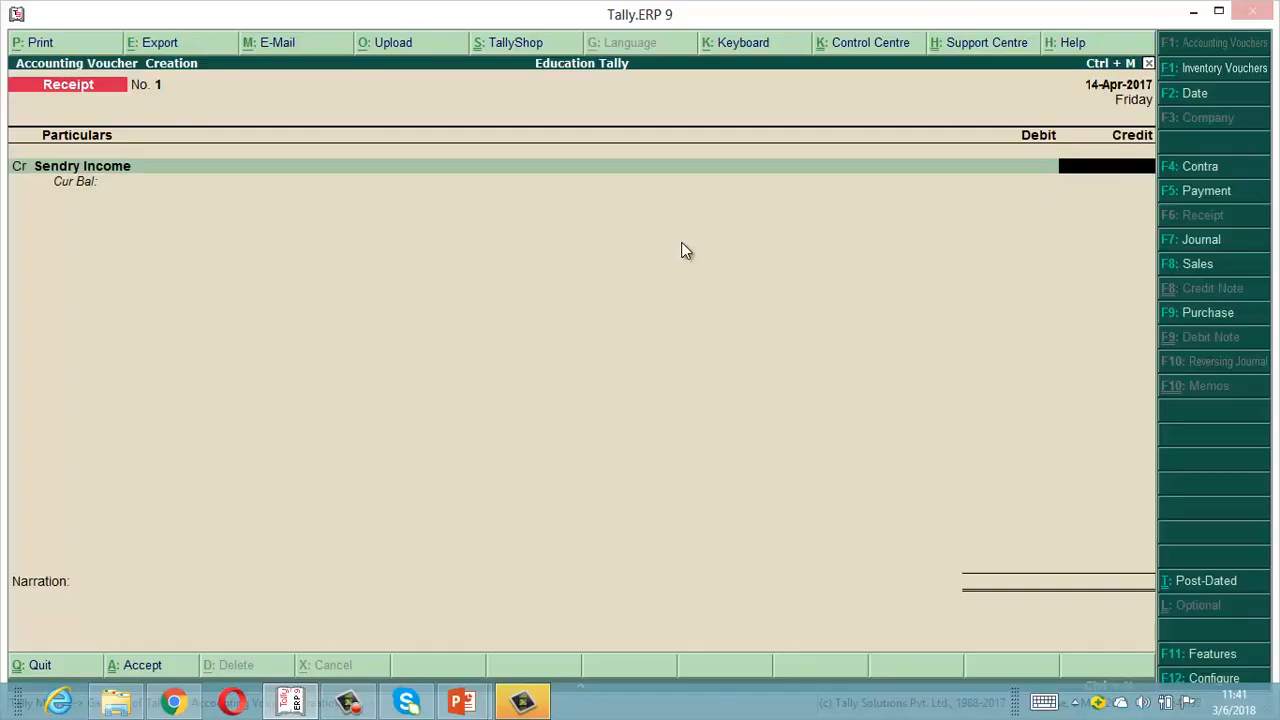
text(245)
key(Return)
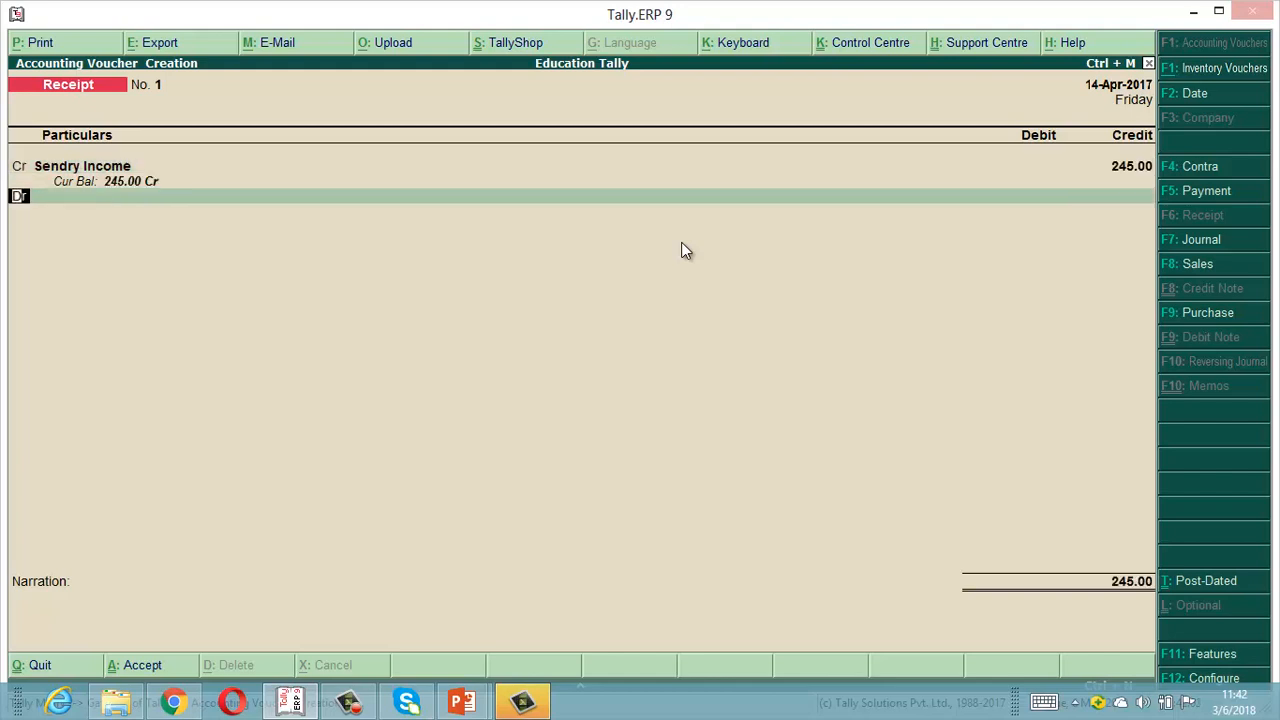
key(Return)
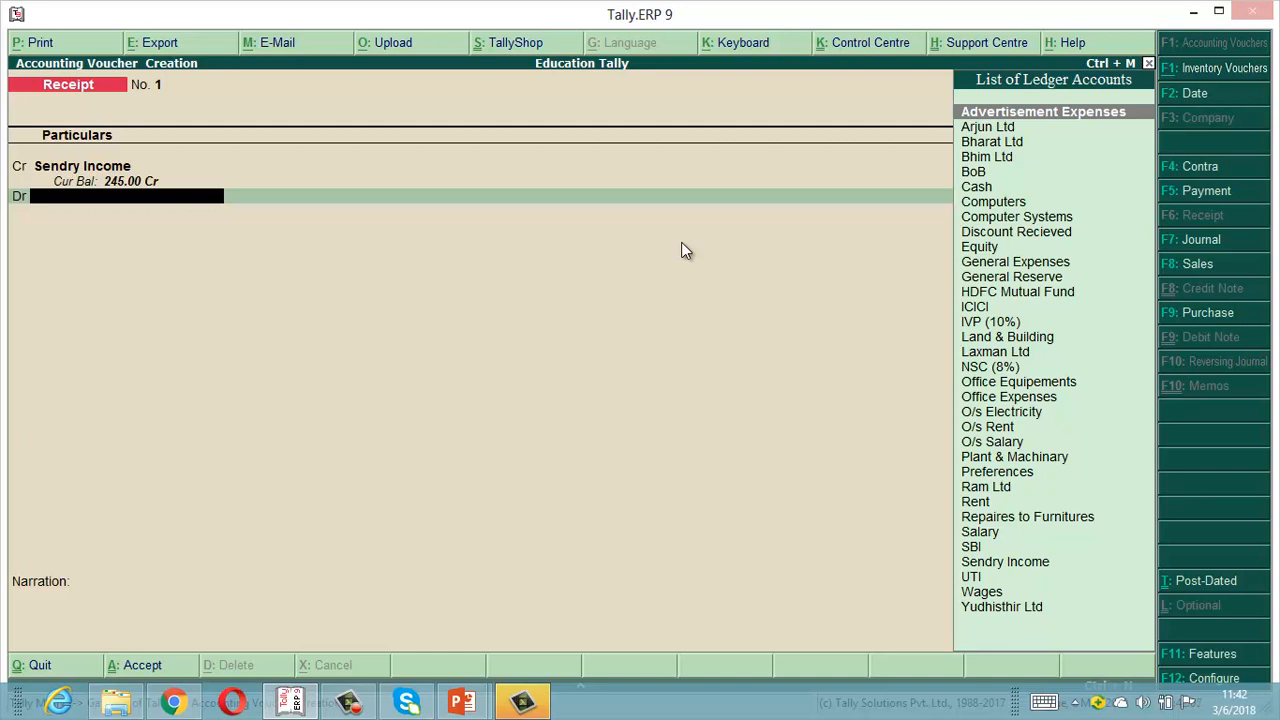
text(C)
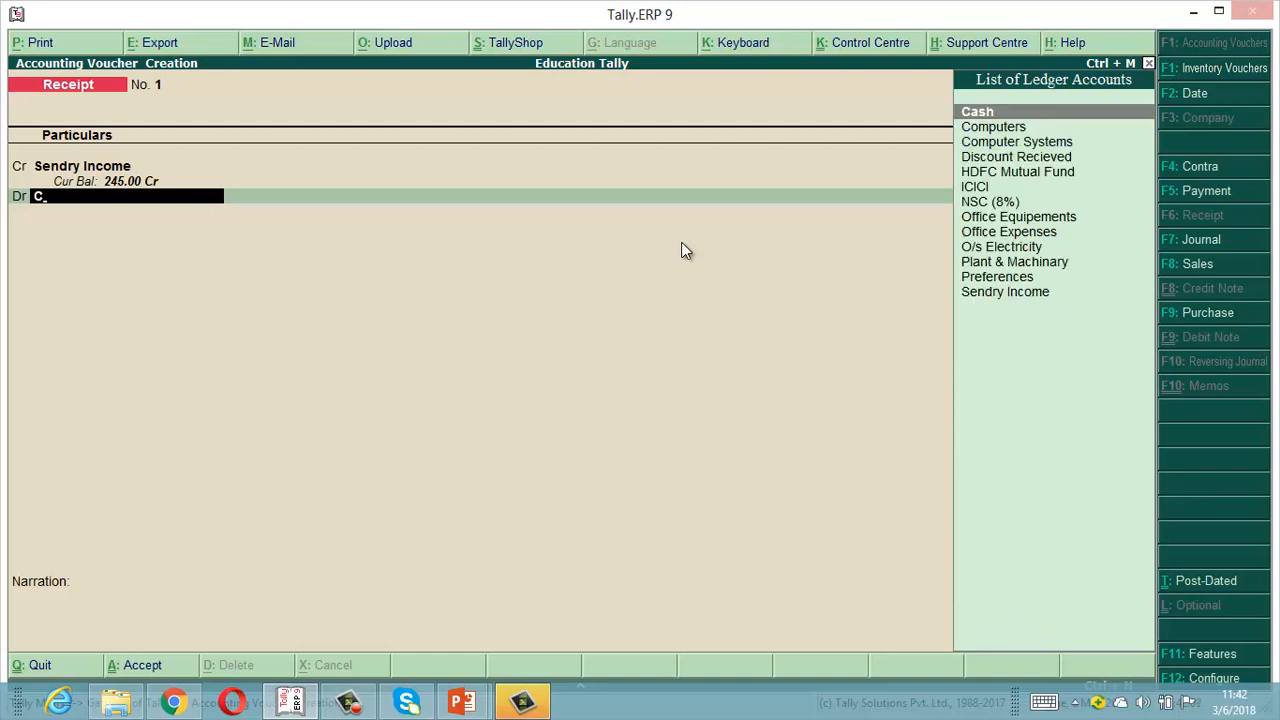
key(Return)
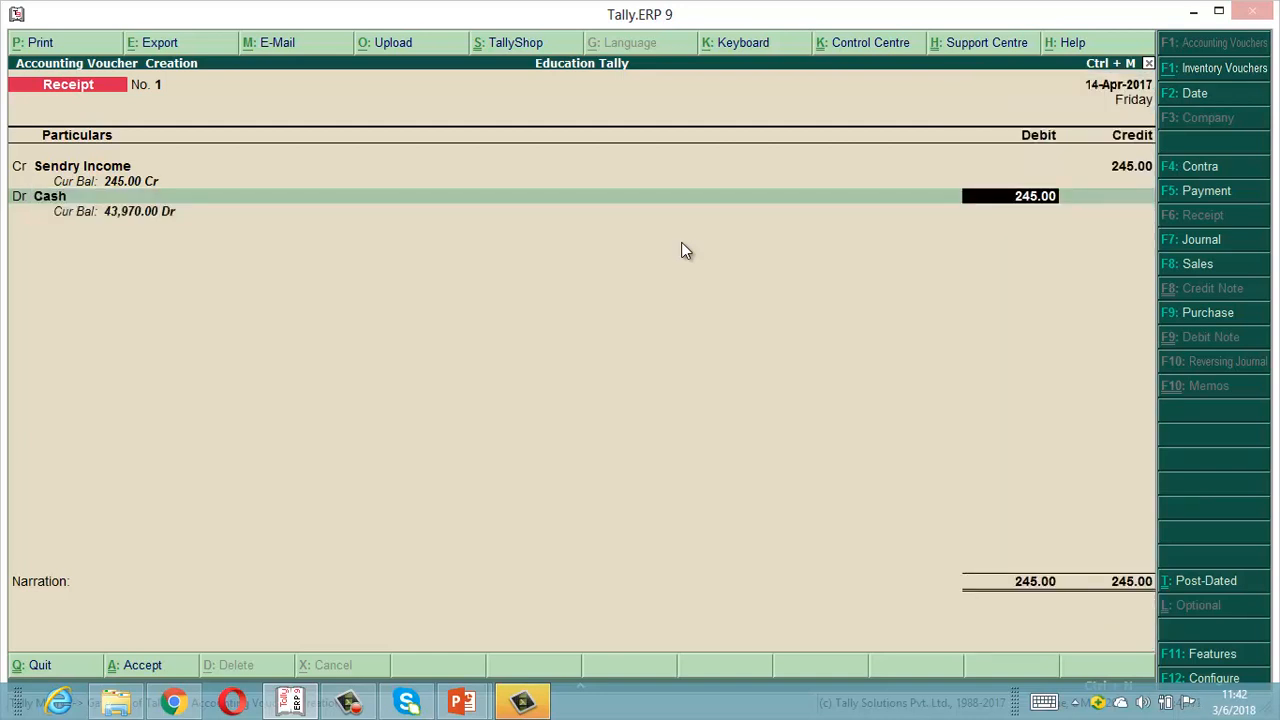
key(Return)
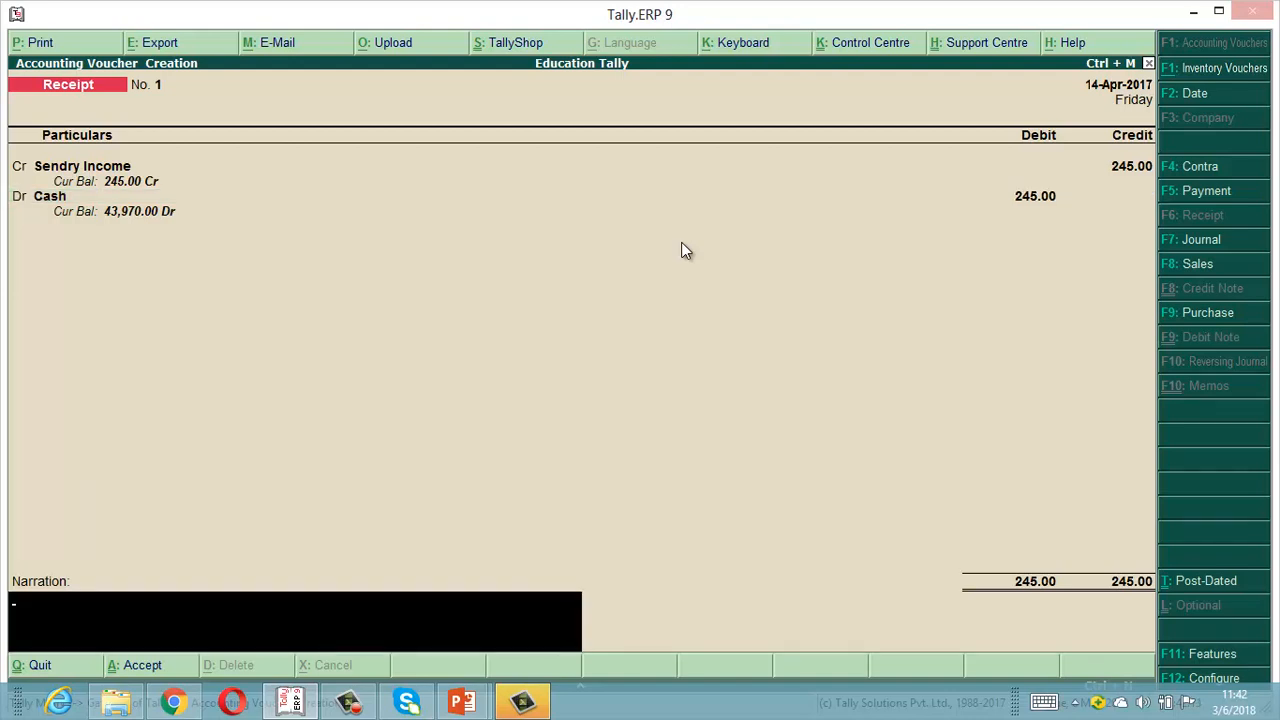
Enter the narration "sold old news papers" and save the receipt voucher.
text(sold old news papers)
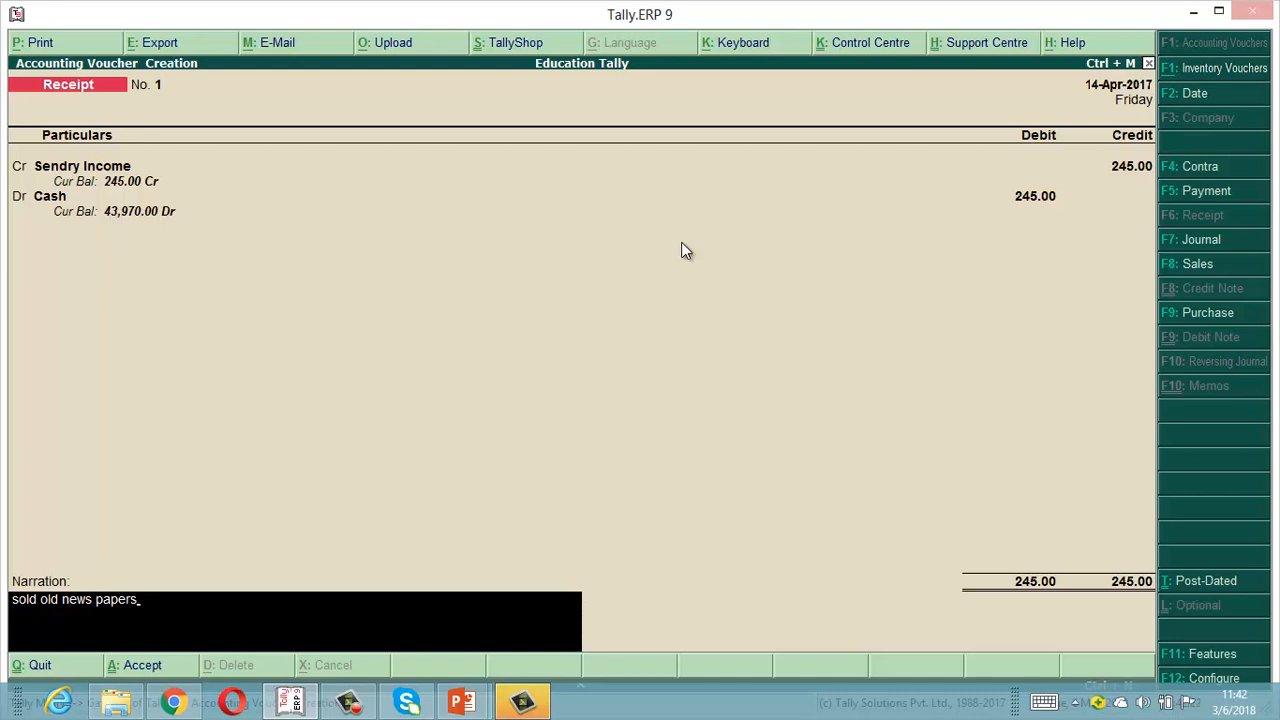
key(Return)
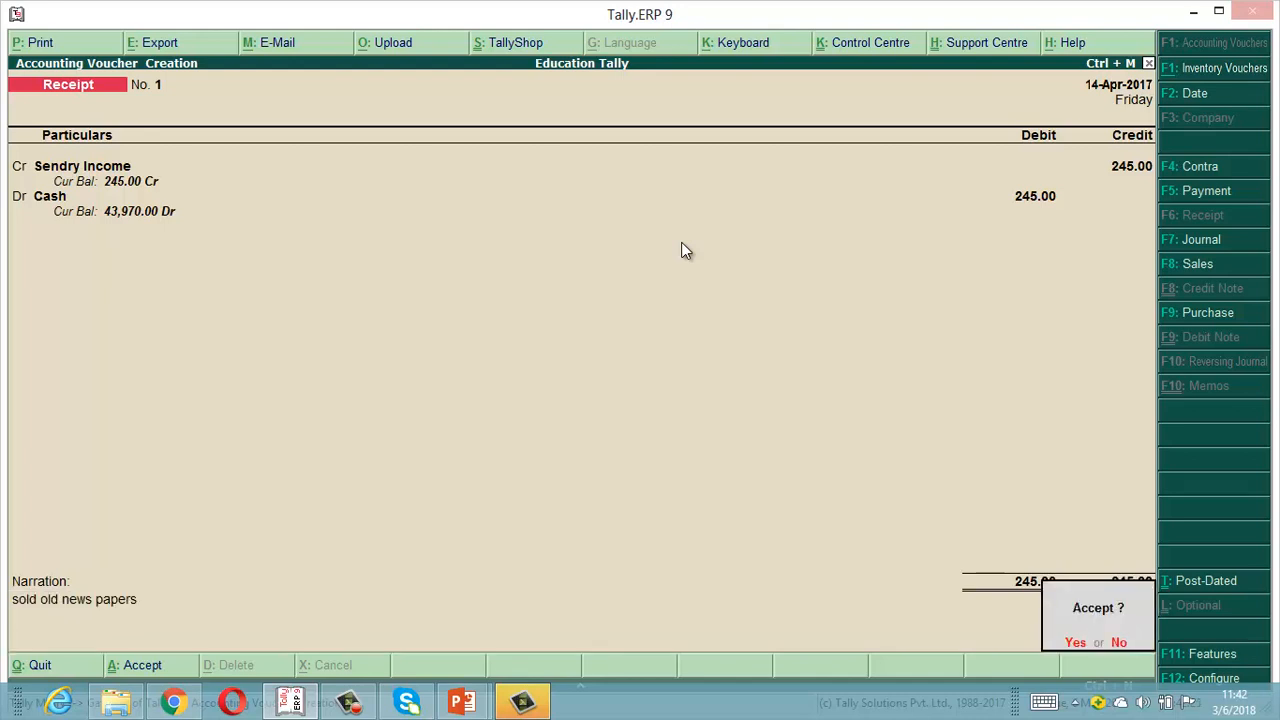
key(Return)
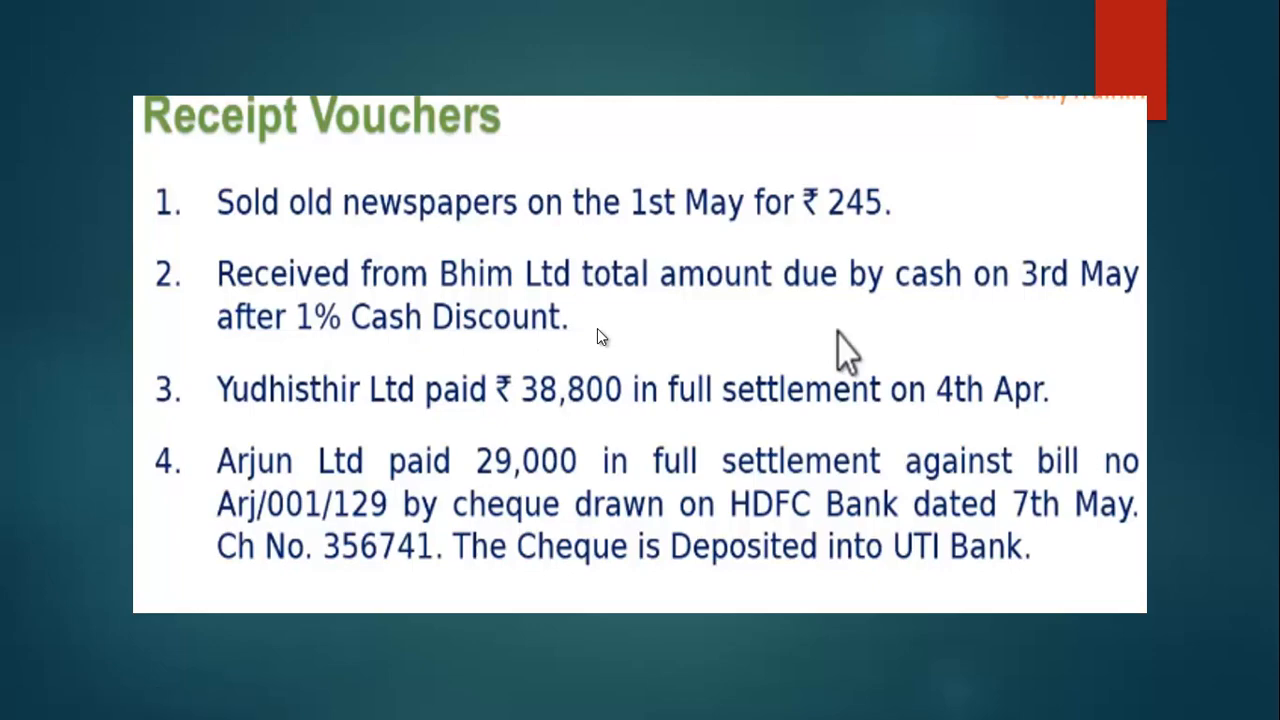
Credit Bhim Ltd in the second receipt voucher, allocating 10,000 as Agst Ref to pending bill Bhm/003/009.
key(alt+Tab)
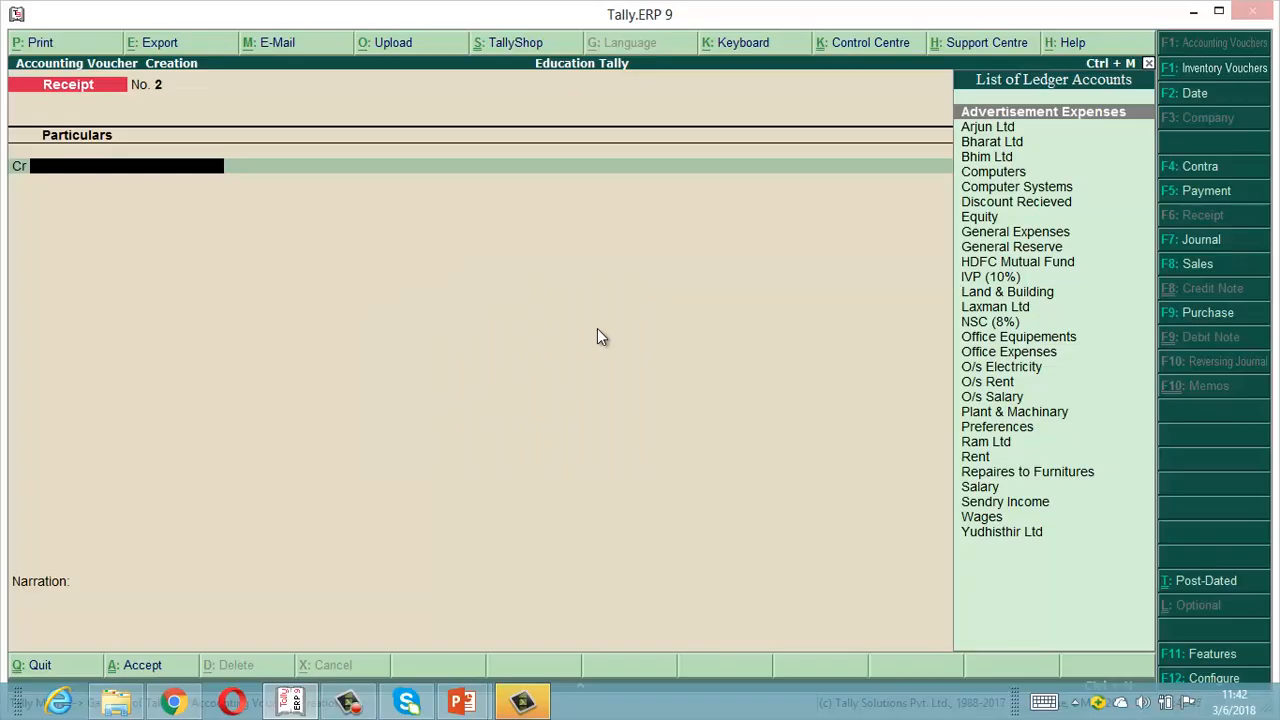
text(B)
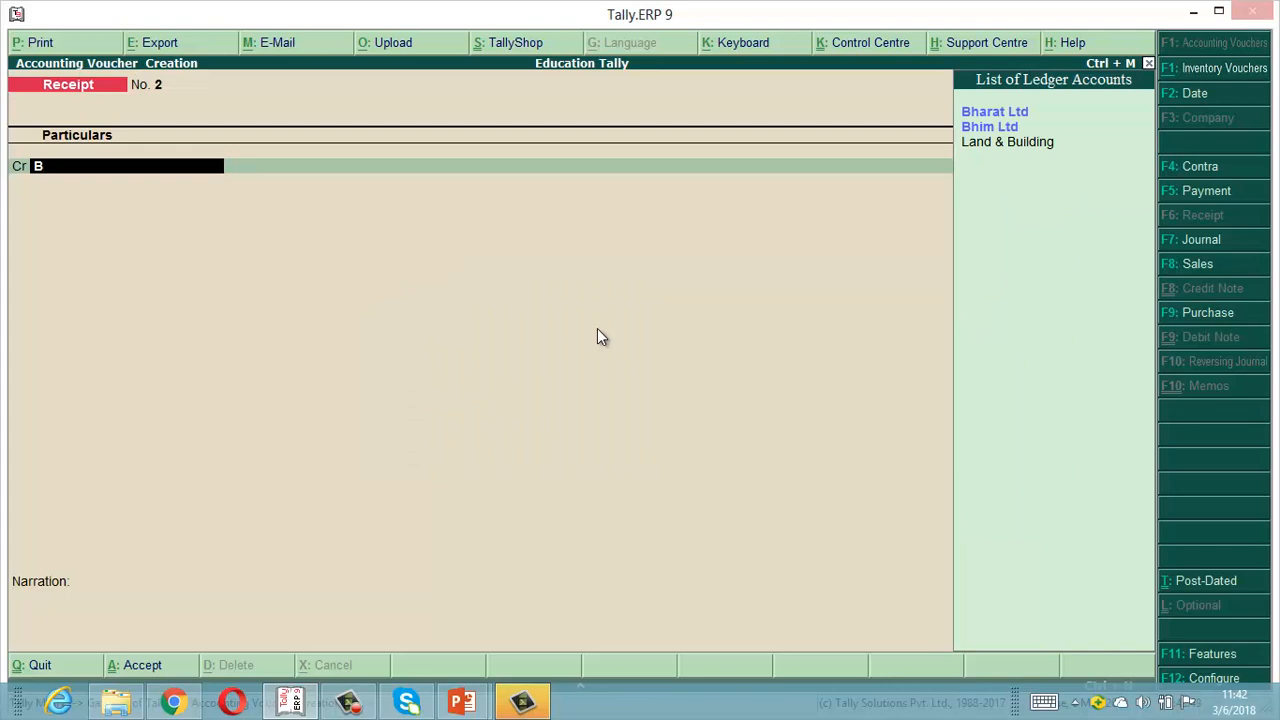
key(Down)
key(Return)
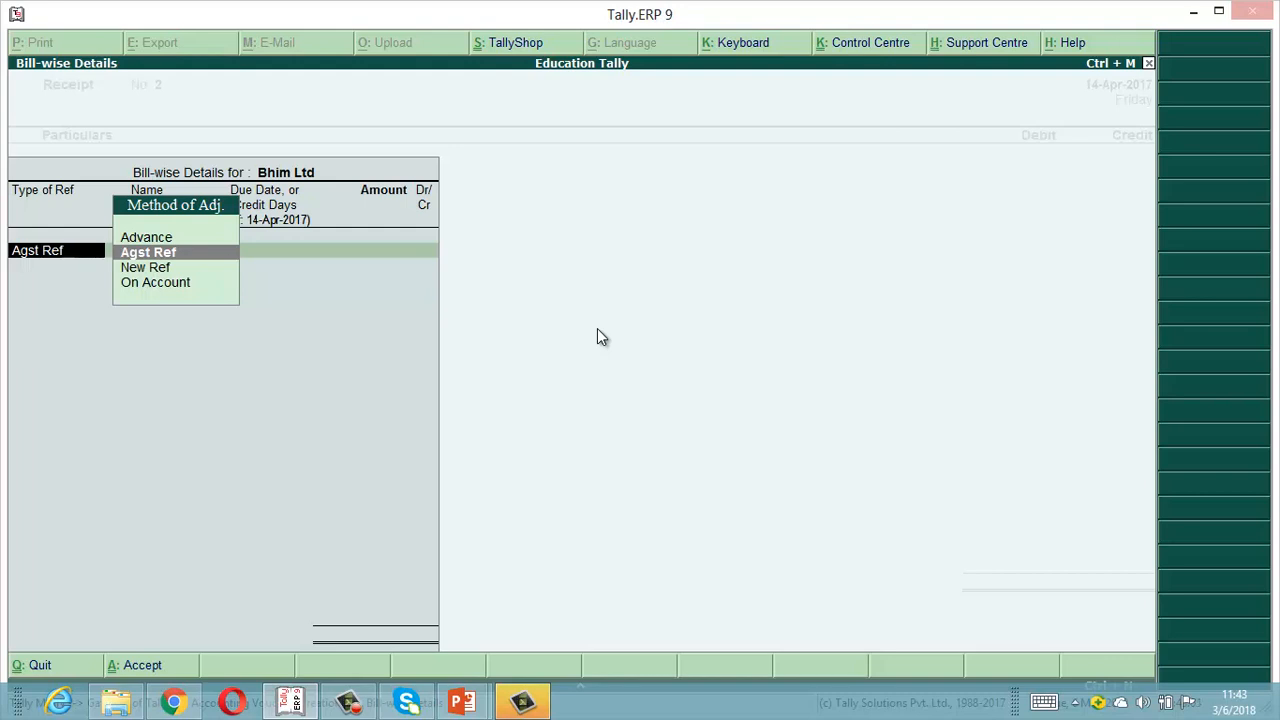
key(Return)
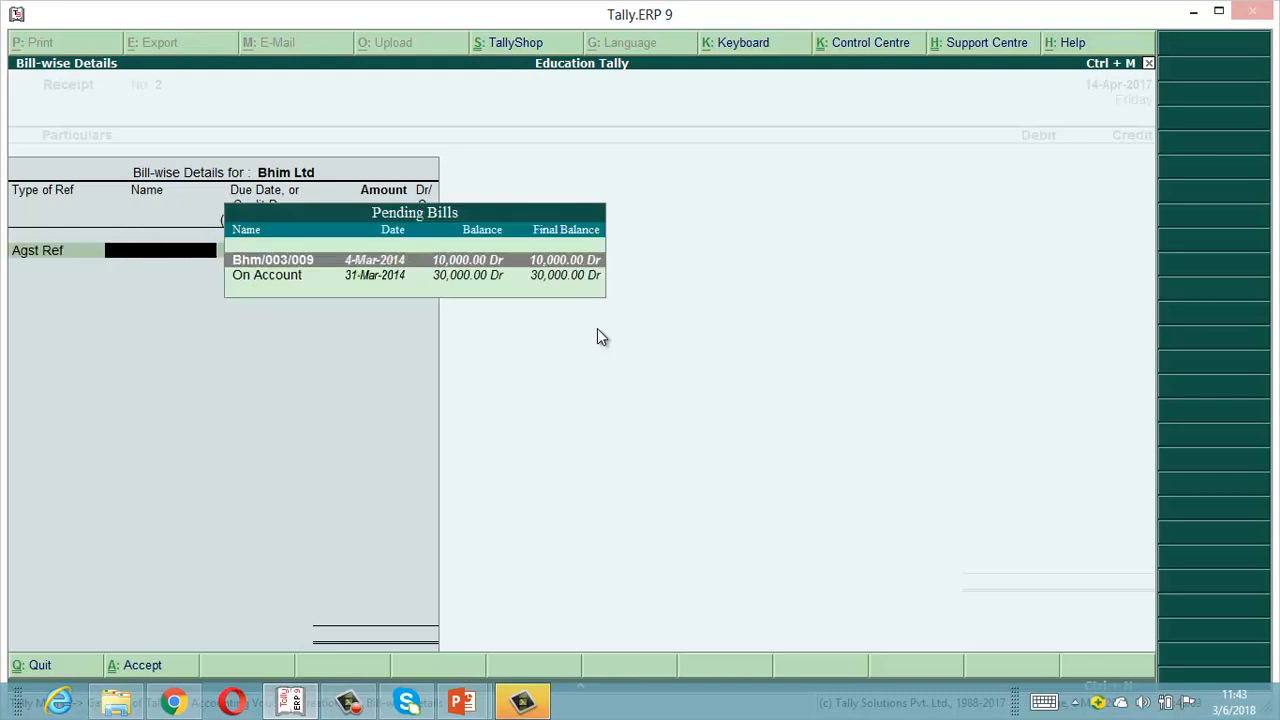
key(Return)
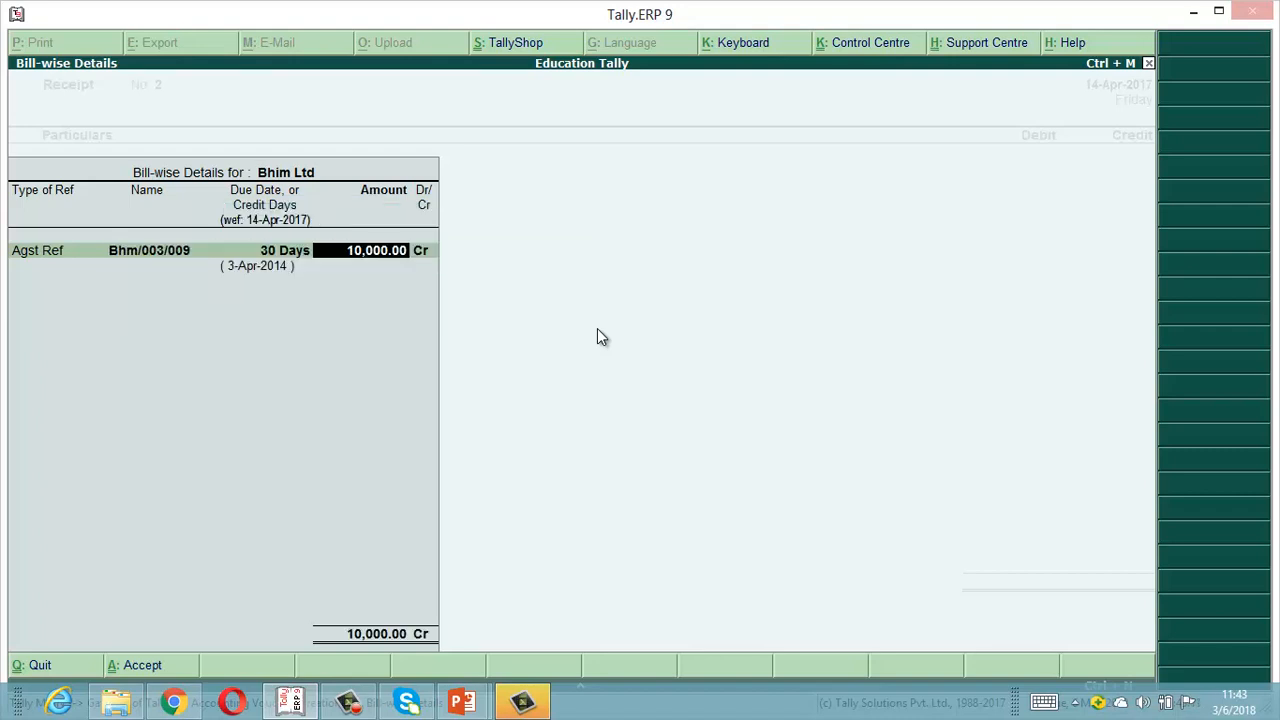
key(Return)
key(Return)
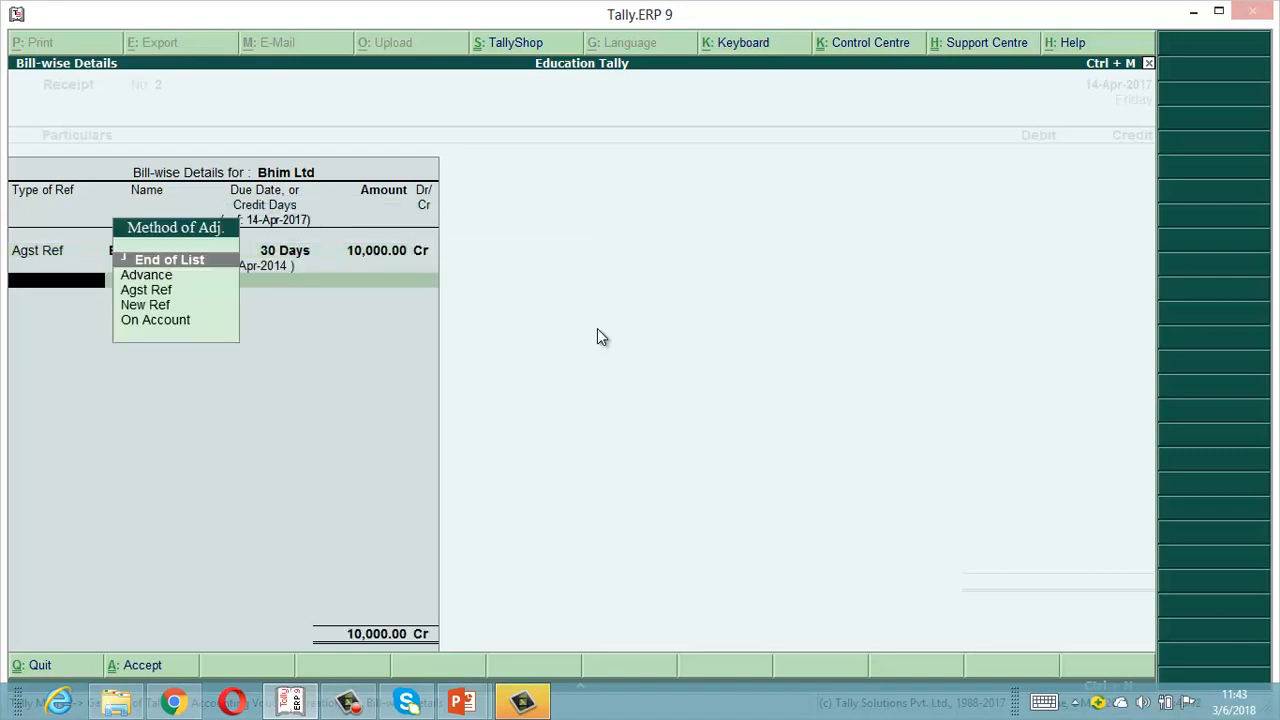
Add a second Agst Ref allocation of 30,000 to Bhim Ltd's On Account balance and complete the bill-wise details.
key(Down)
key(Down)
key(Return)
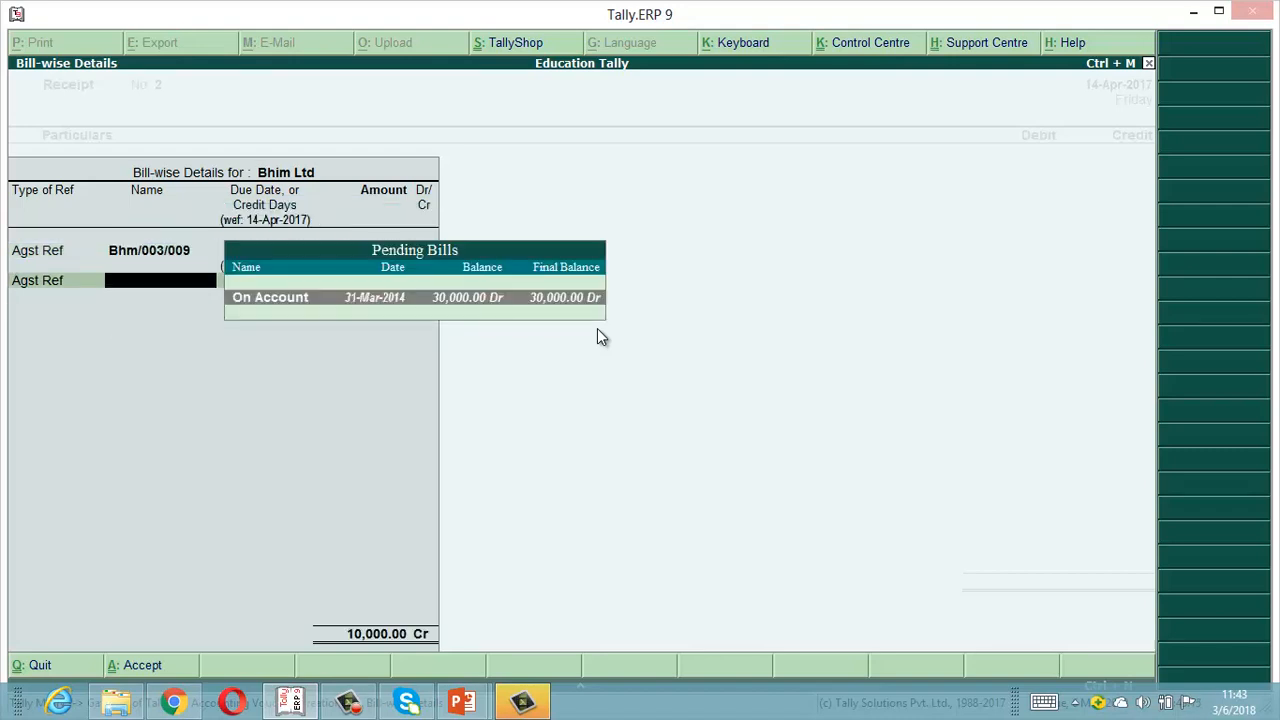
key(Return)
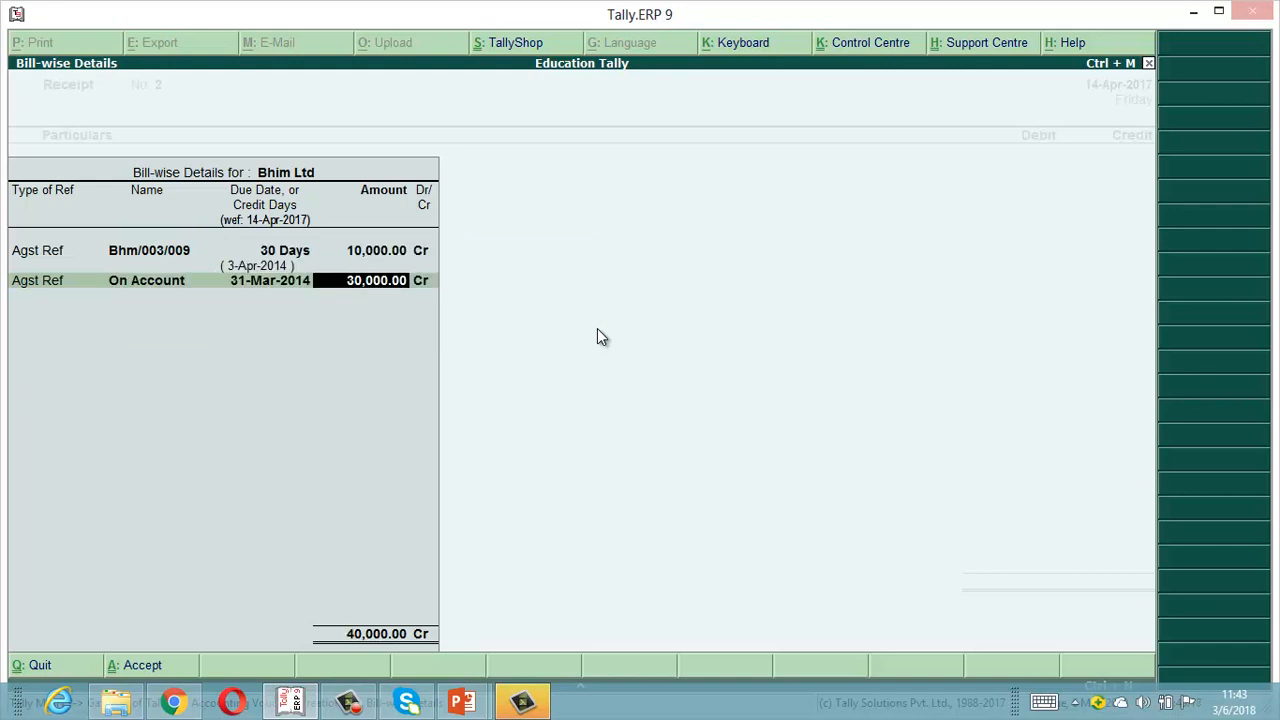
key(Return)
key(Return)
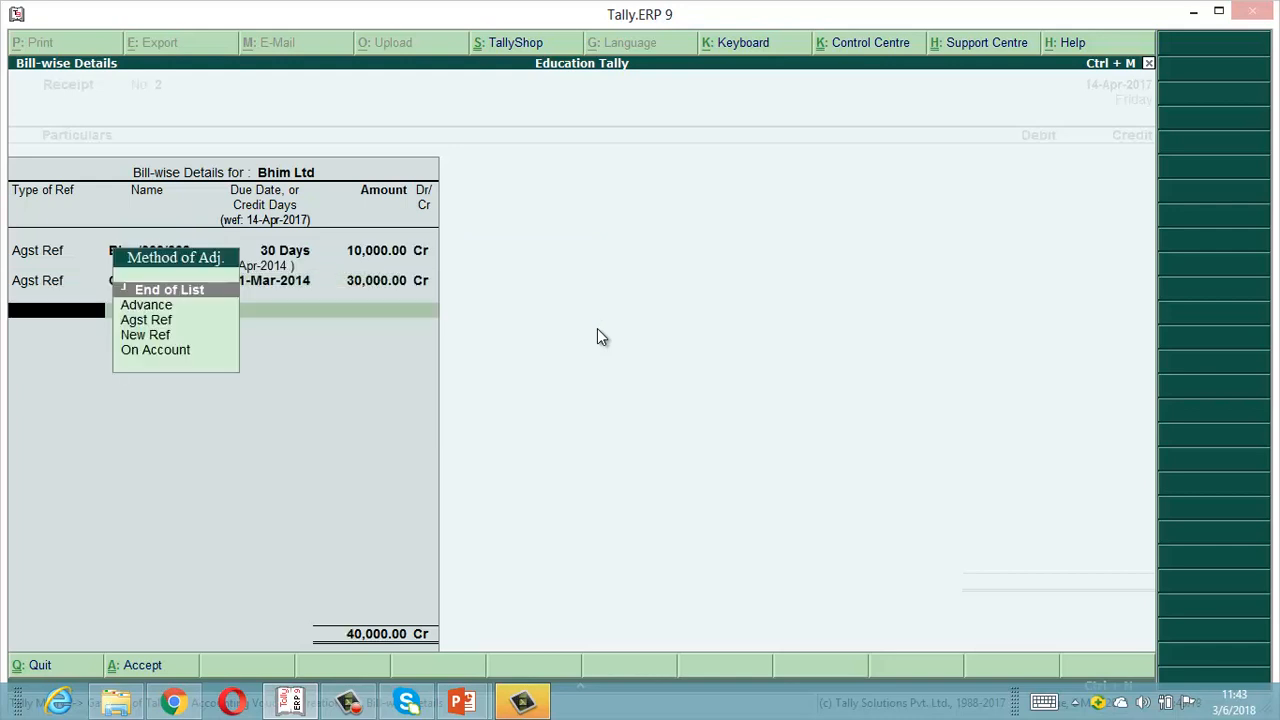
key(Return)
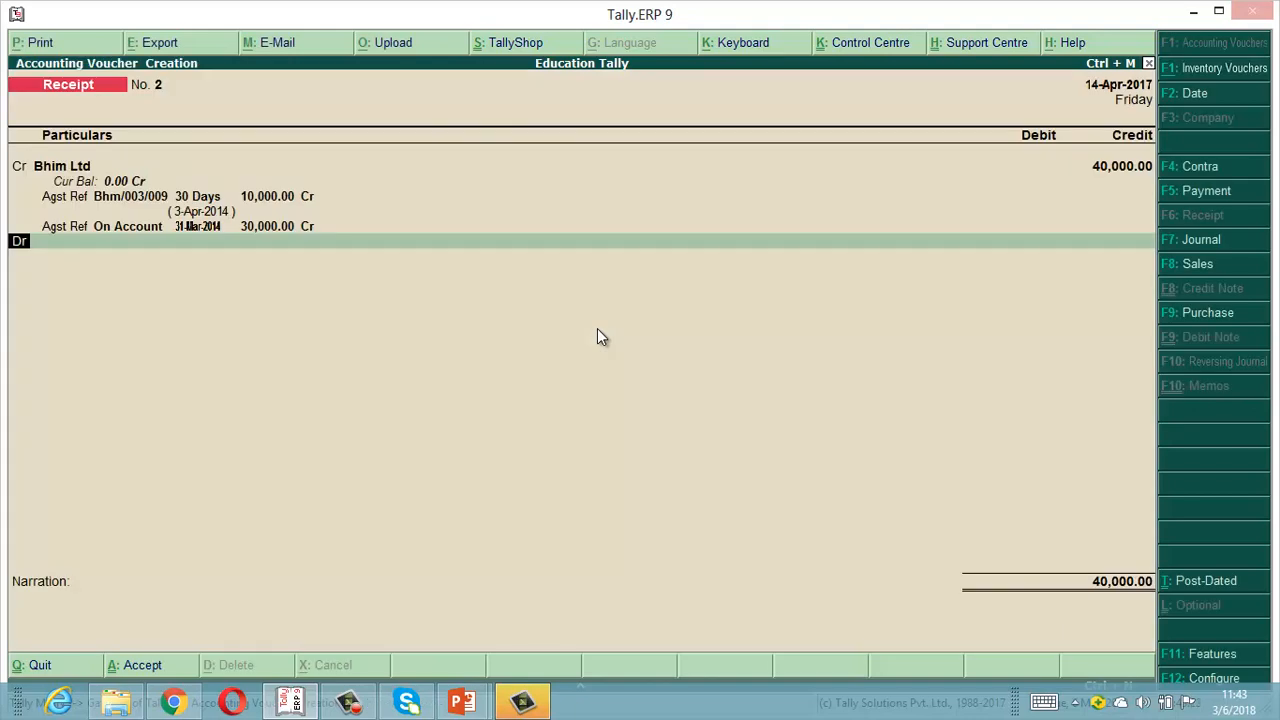
Debit Cash with 39,600 in Bhim Ltd's receipt voucher.
key(Return)
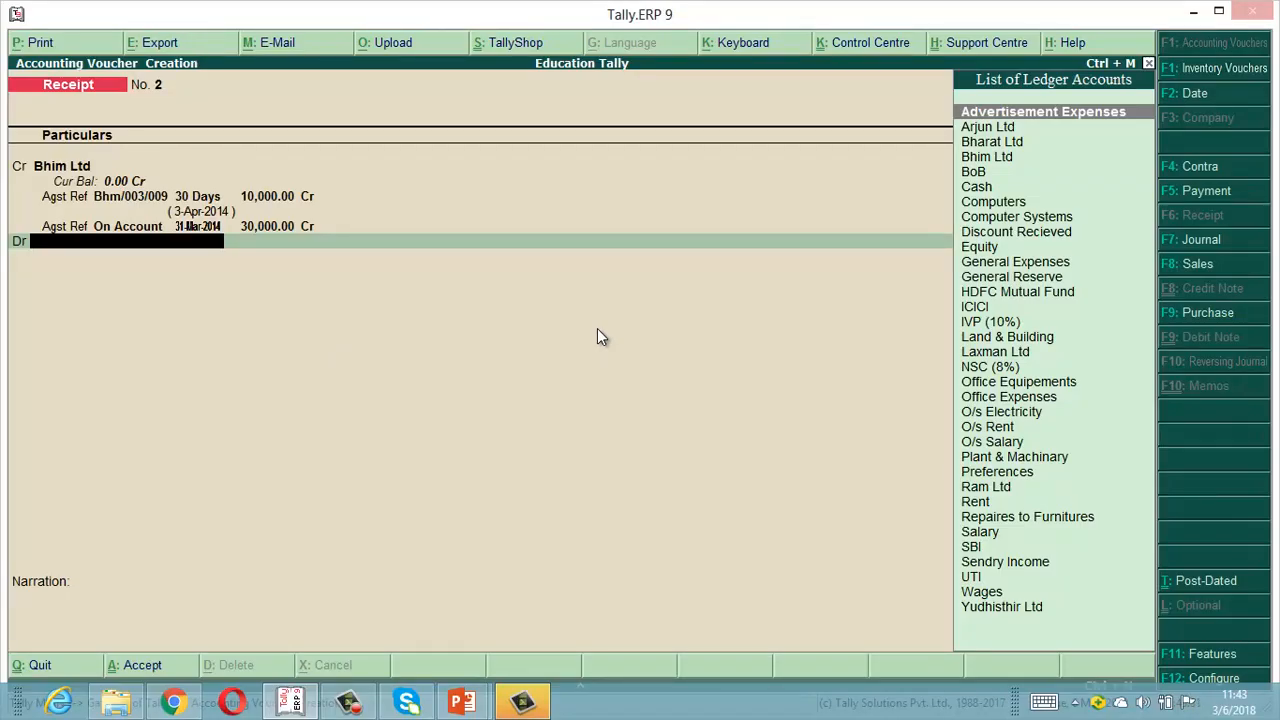
key(alt+Tab)
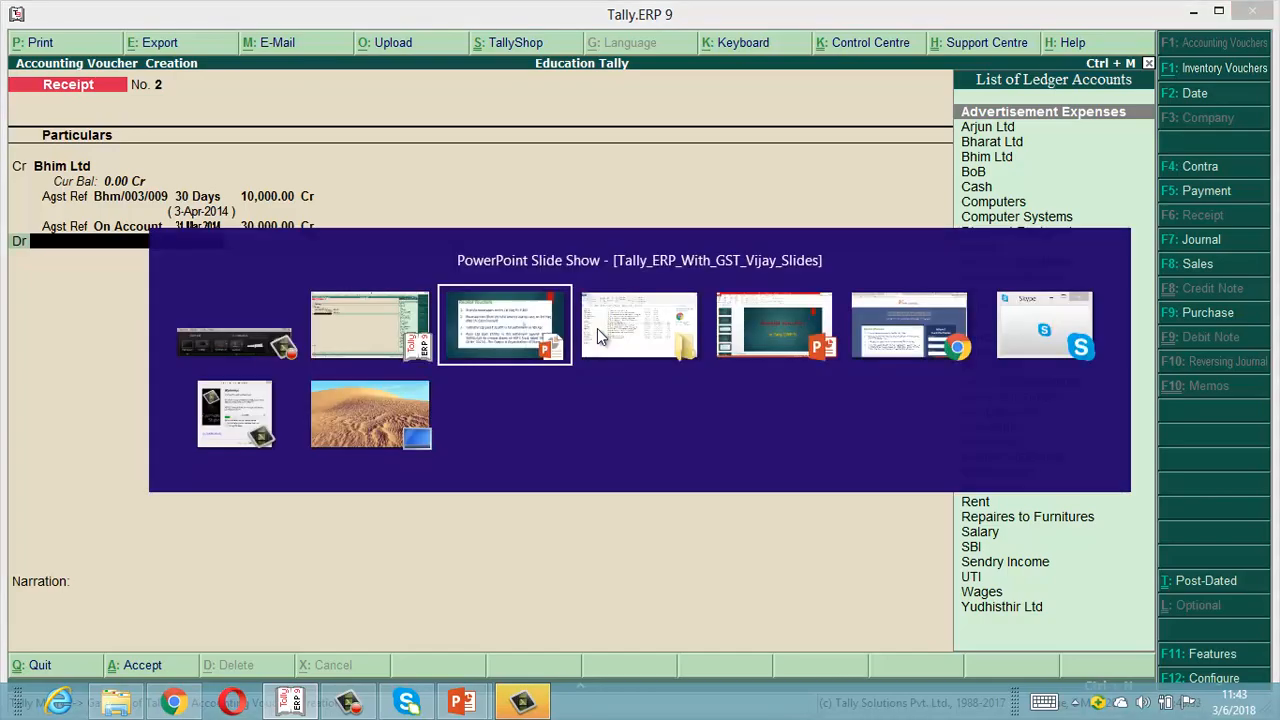
key(alt+Tab)
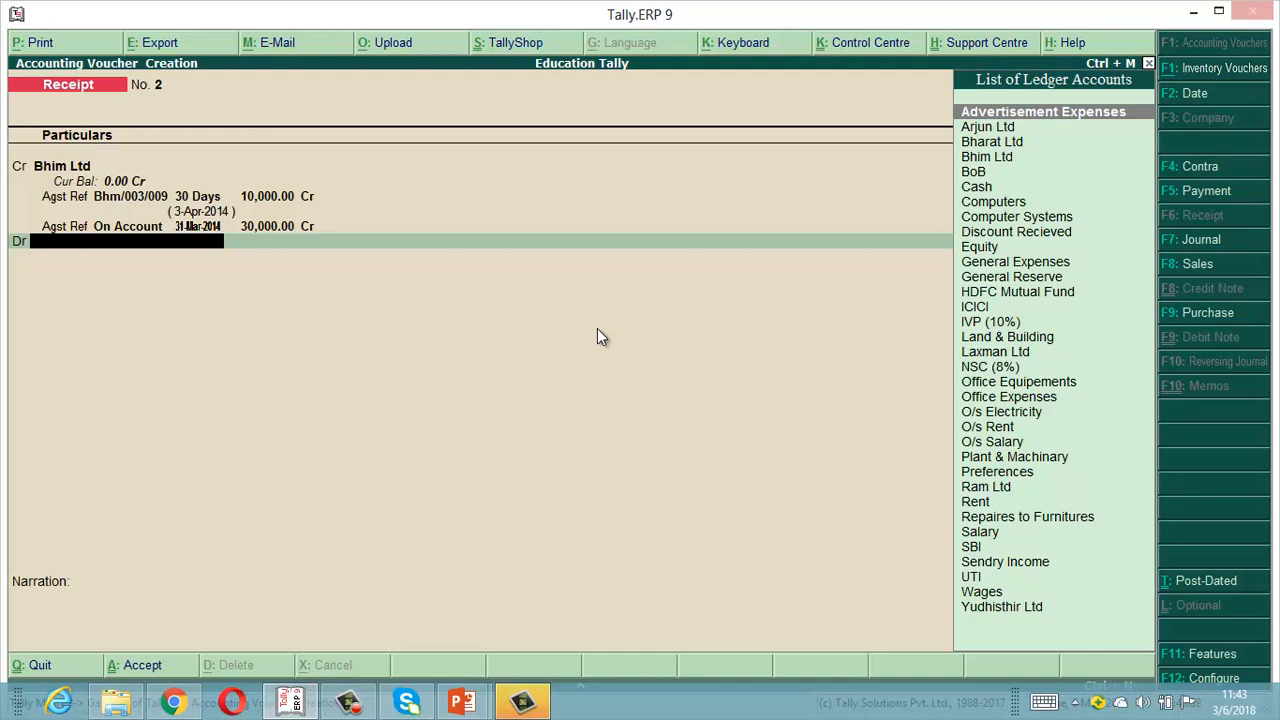
text(C)
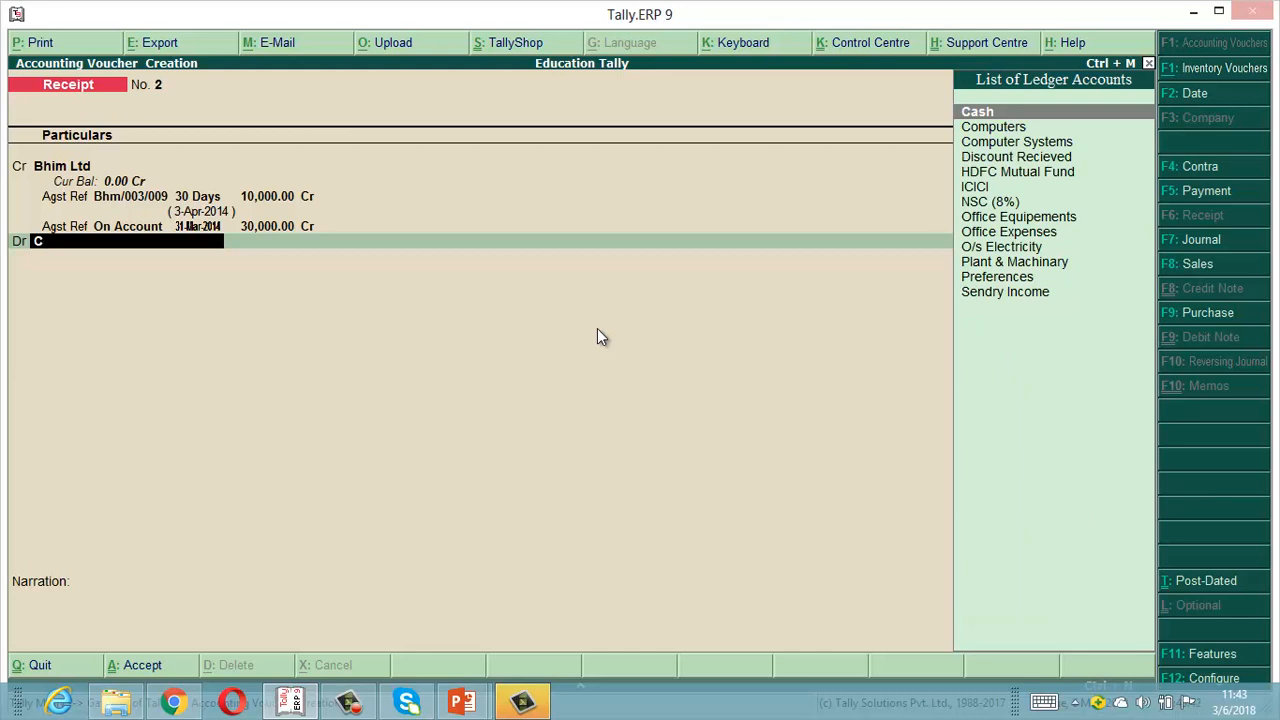
key(Return)
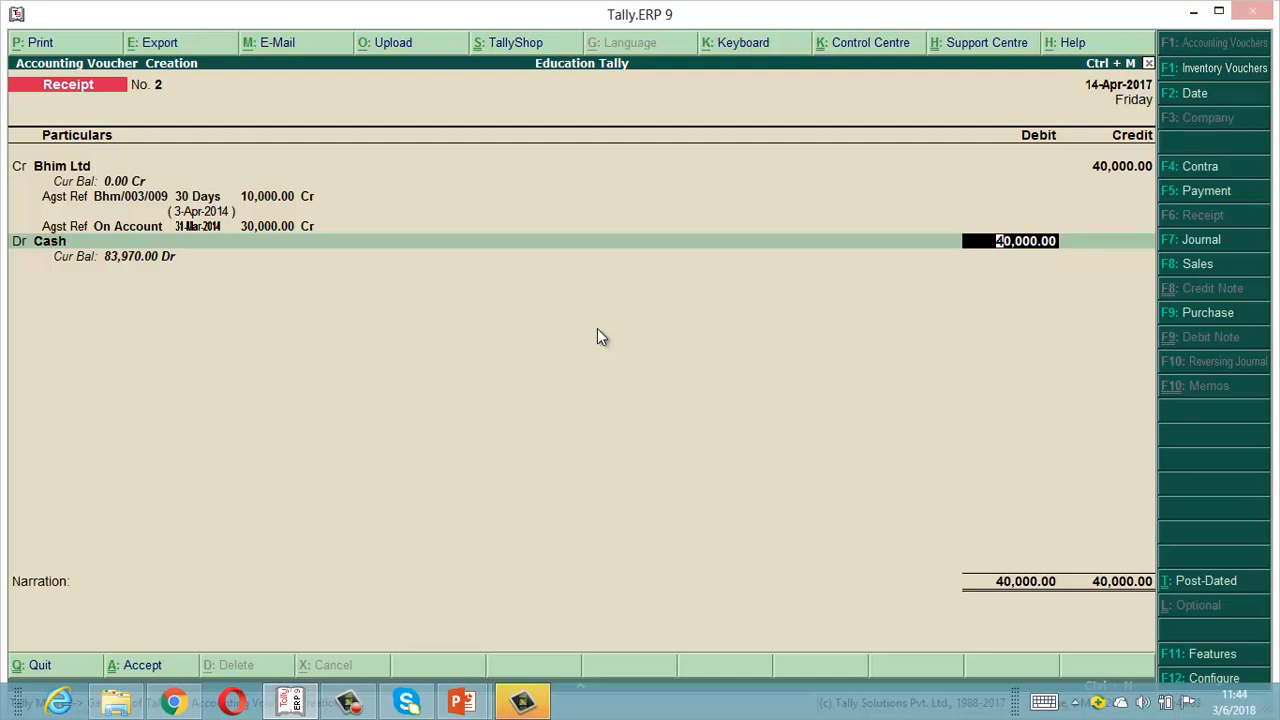
text(39600)
key(Return)
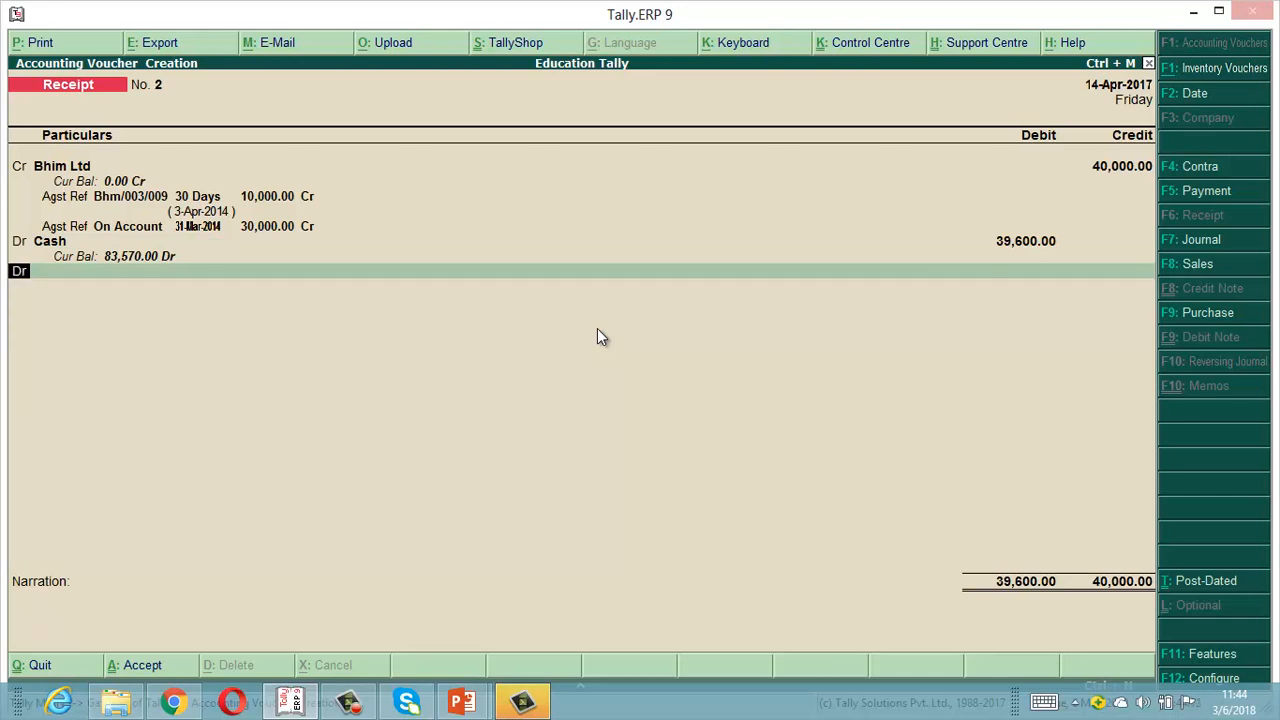
Create a new ledger named Discount Allowed, without an alias, from the voucher's second debit line.
key(Return)
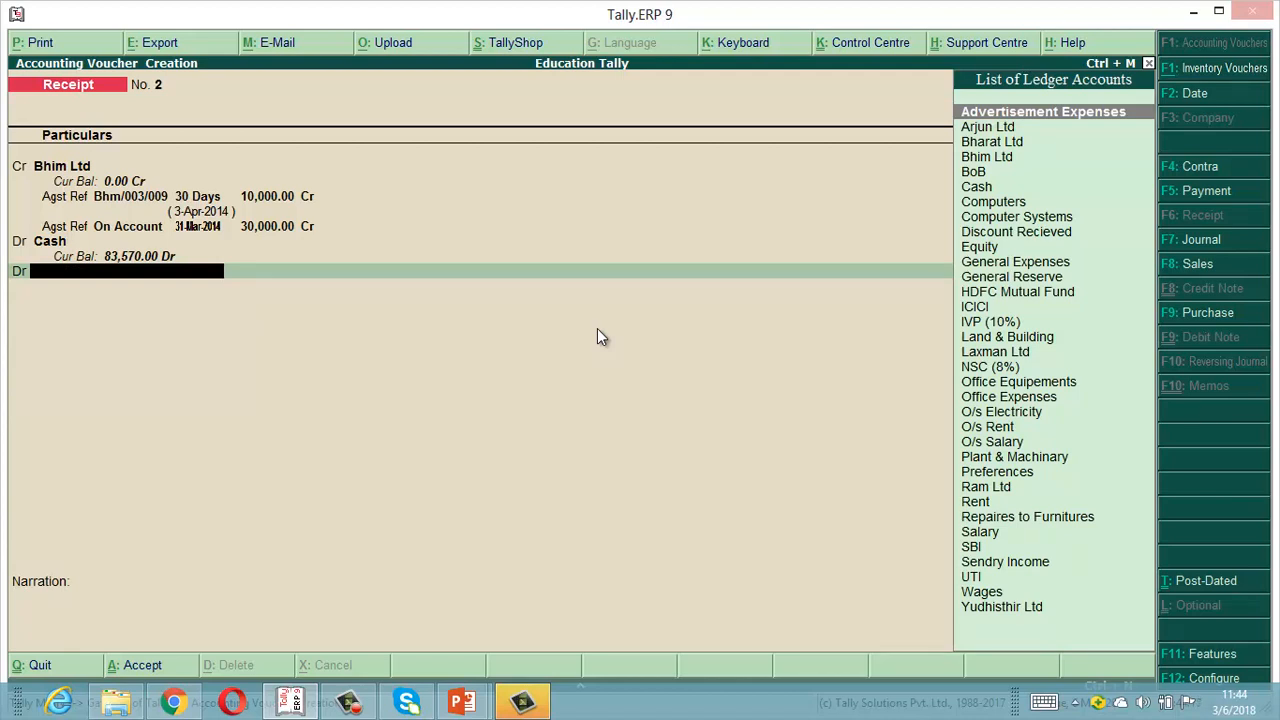
text(D)
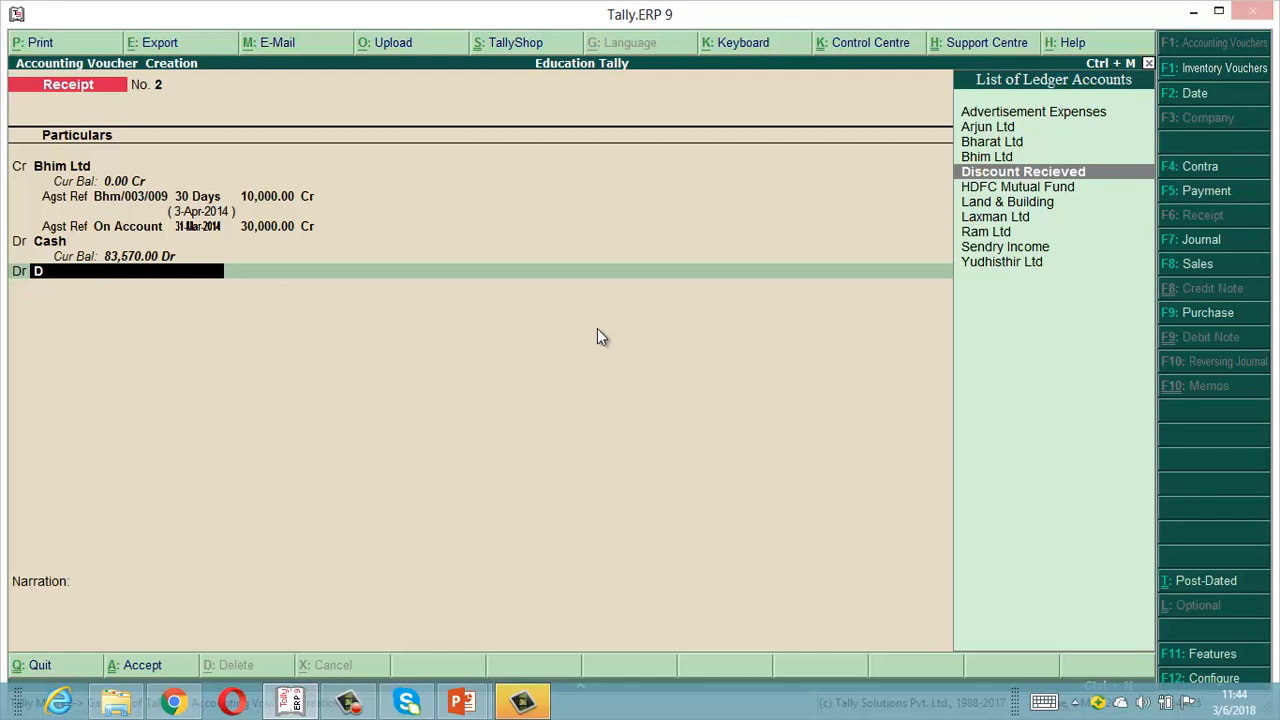
key(alt+c)
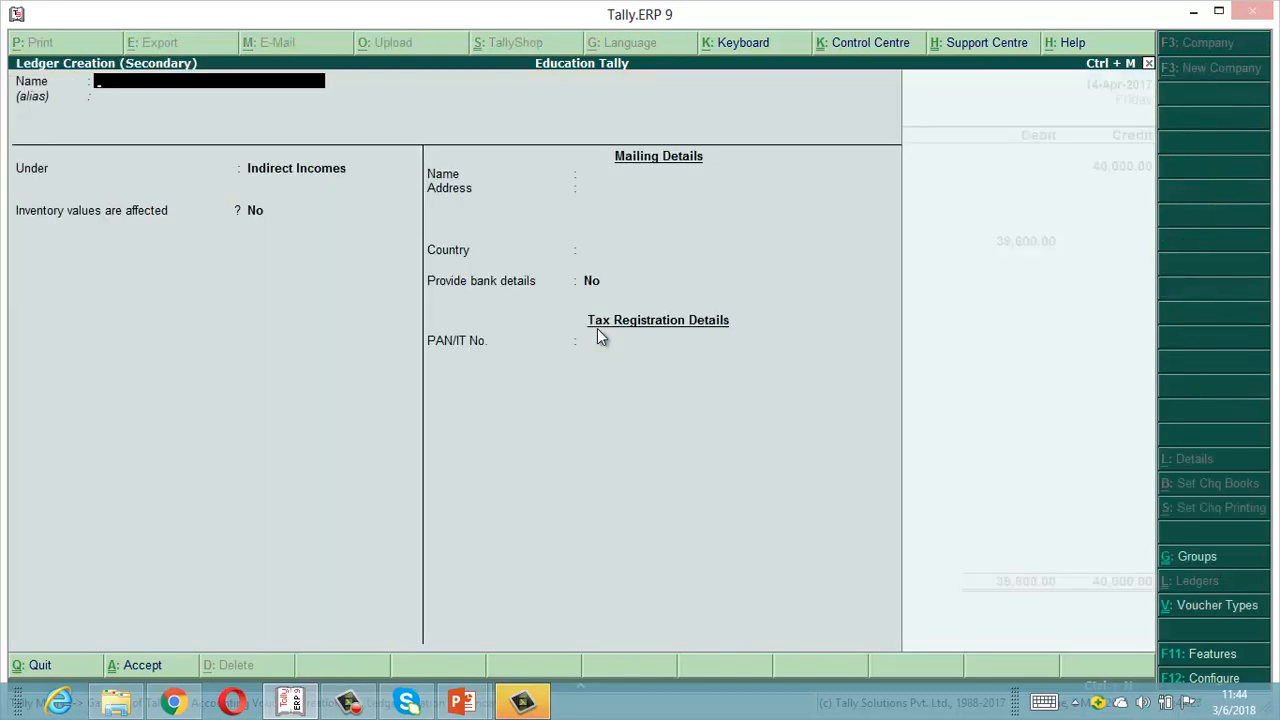
text(Discount Allowed)
key(Return)
key(Return)
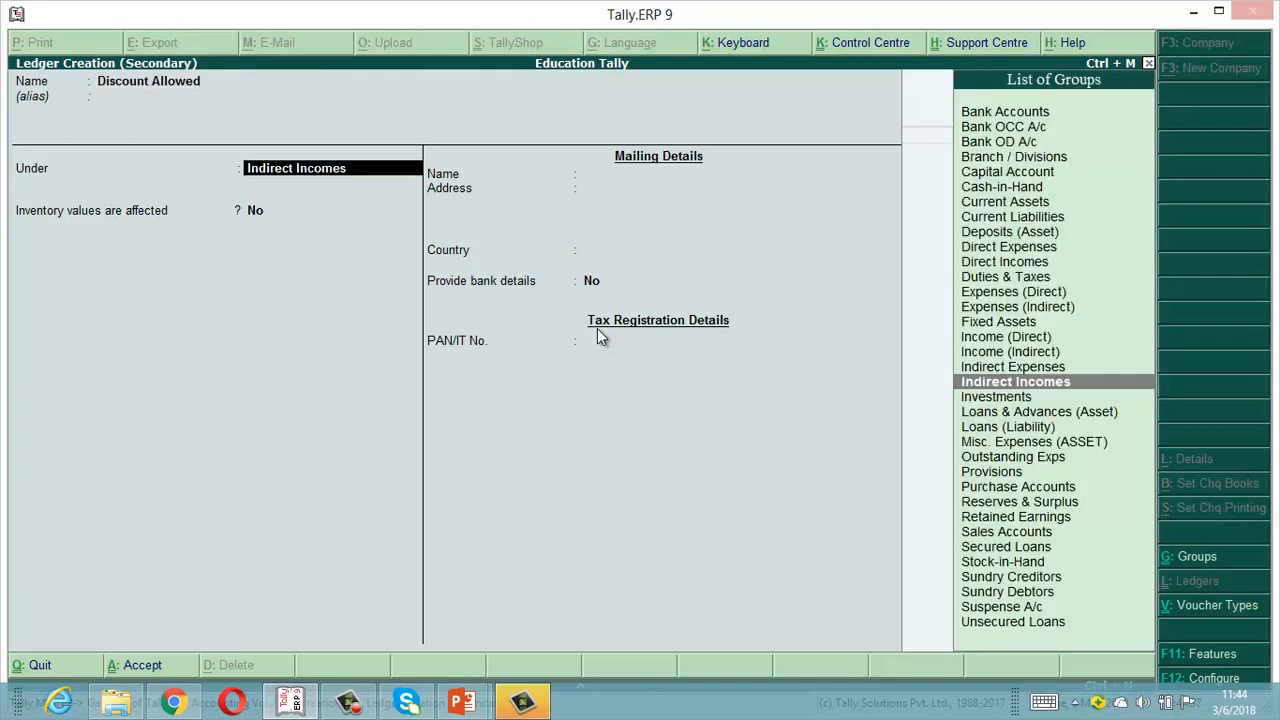
Place the Discount Allowed ledger under Indirect Expenses, keep its remaining defaults and save it.
text(i)
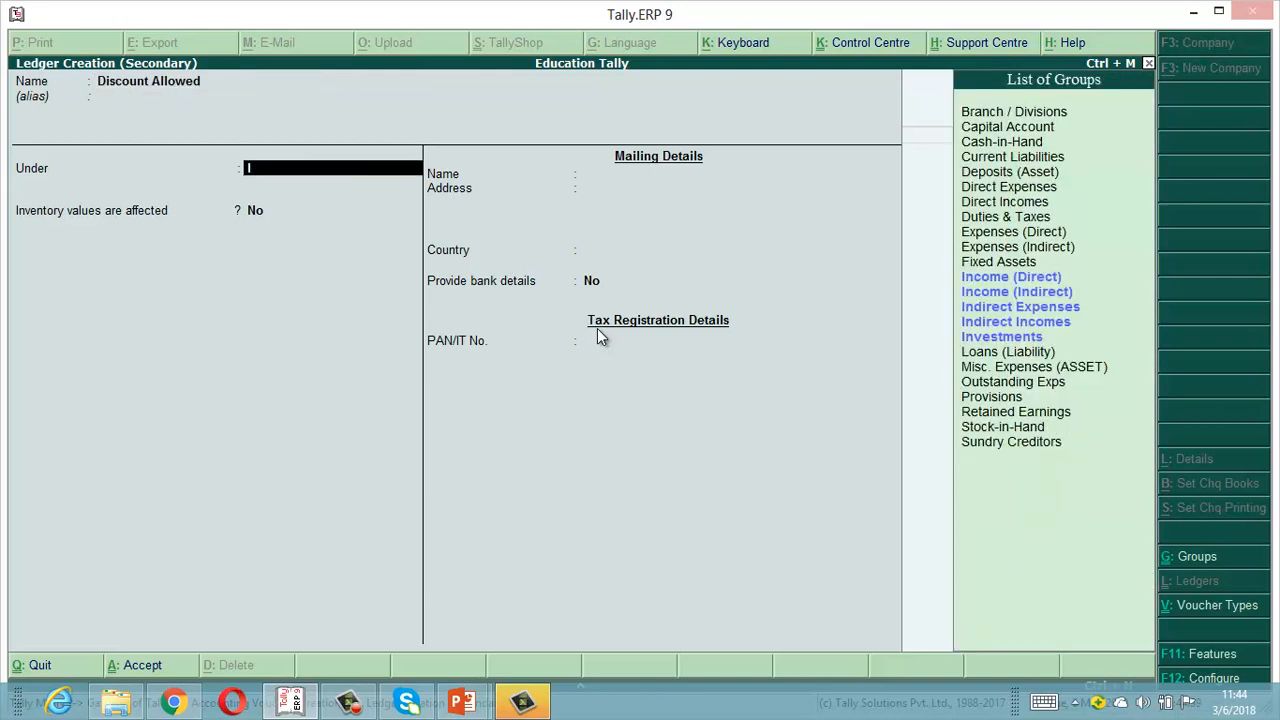
key(Down)
key(Down)
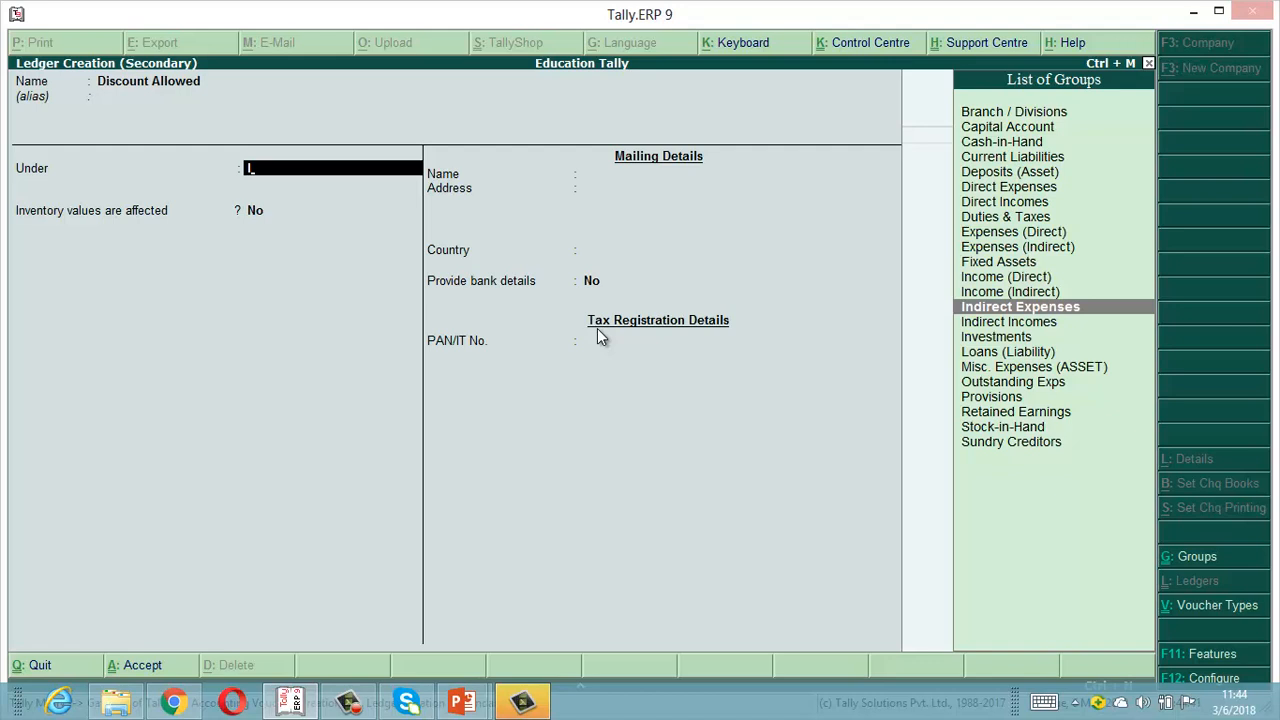
key(Return)
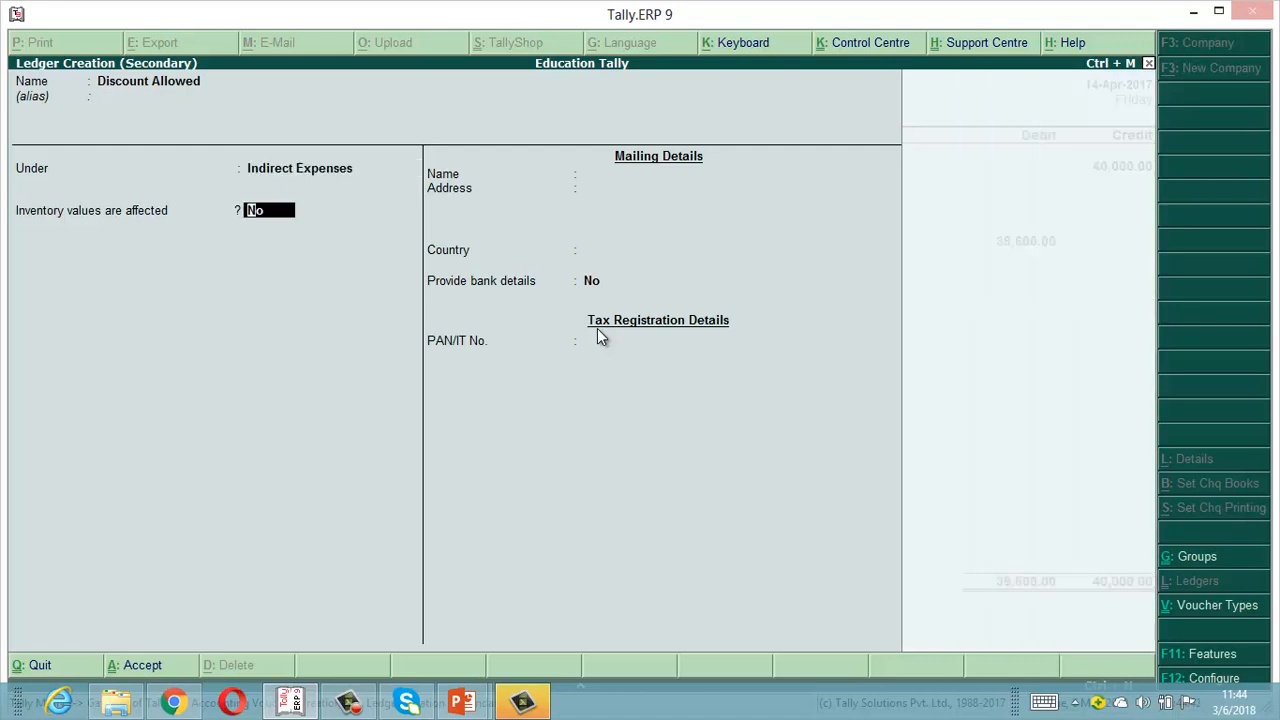
key(Return)
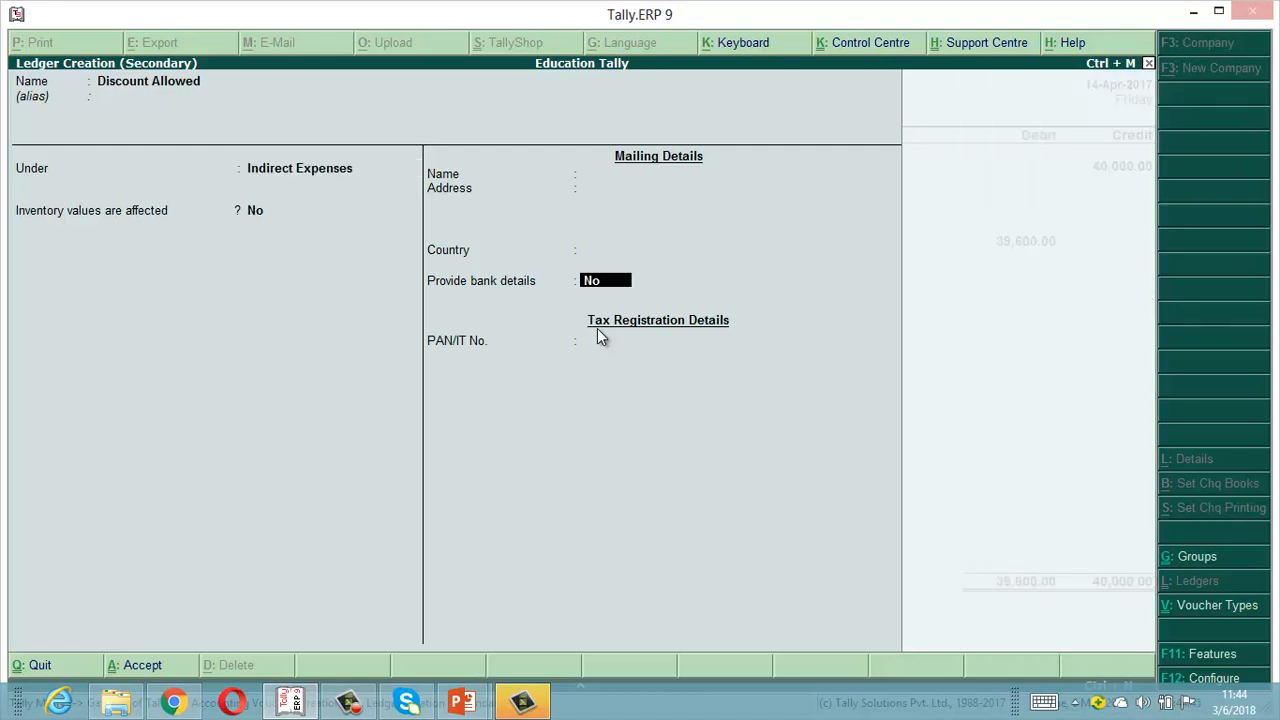
key(Return)
key(Return)
key(Return)
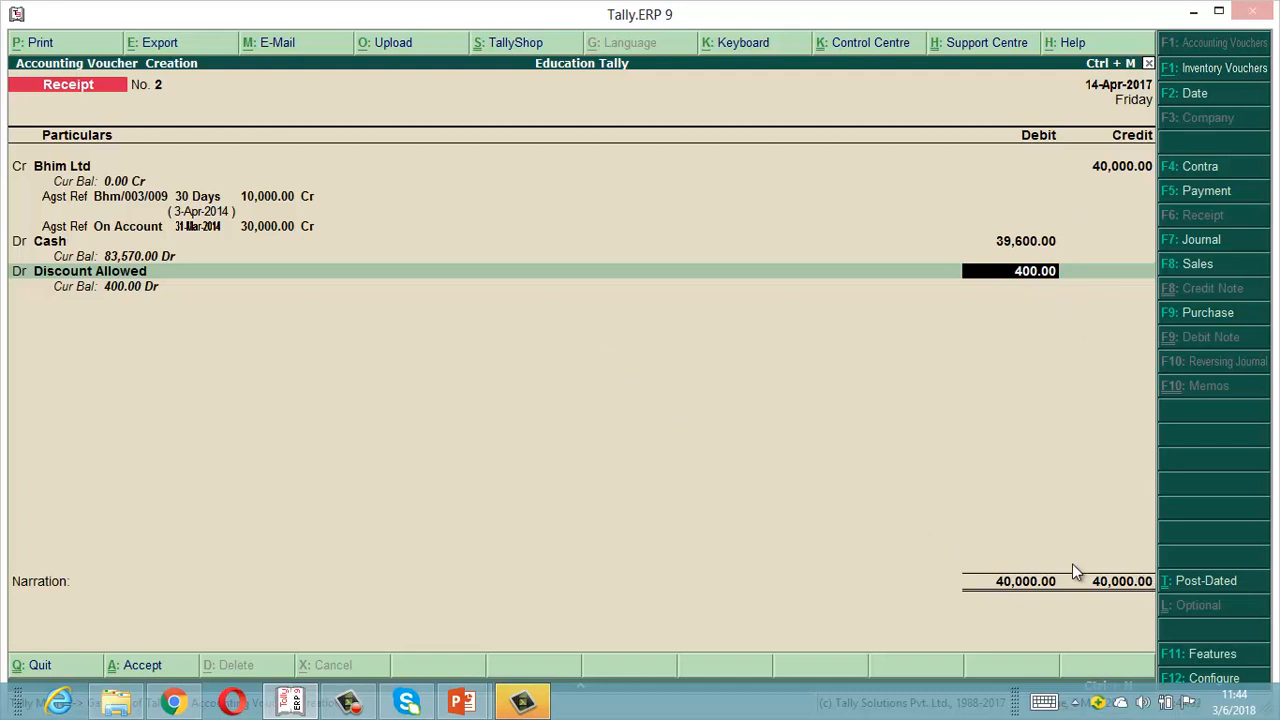
Debit Discount Allowed with 400 and save Bhim Ltd's receipt voucher without a narration.
key(Return)
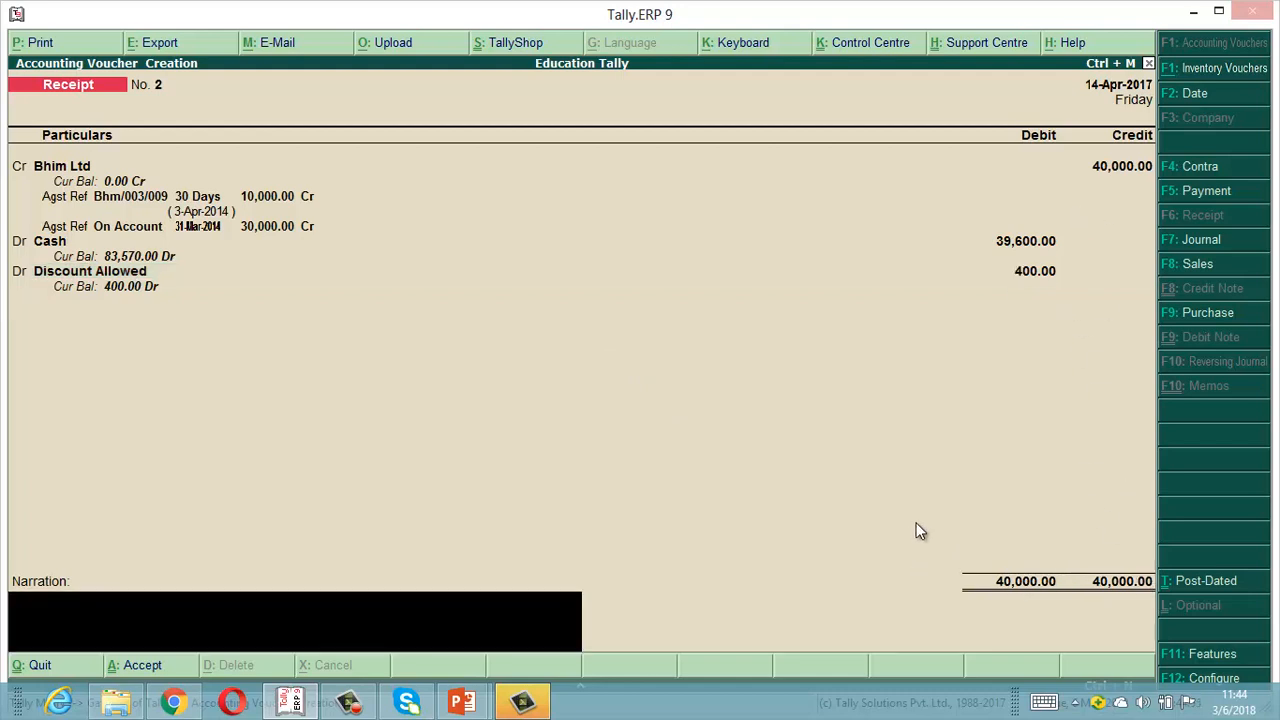
key(Return)
key(Return)
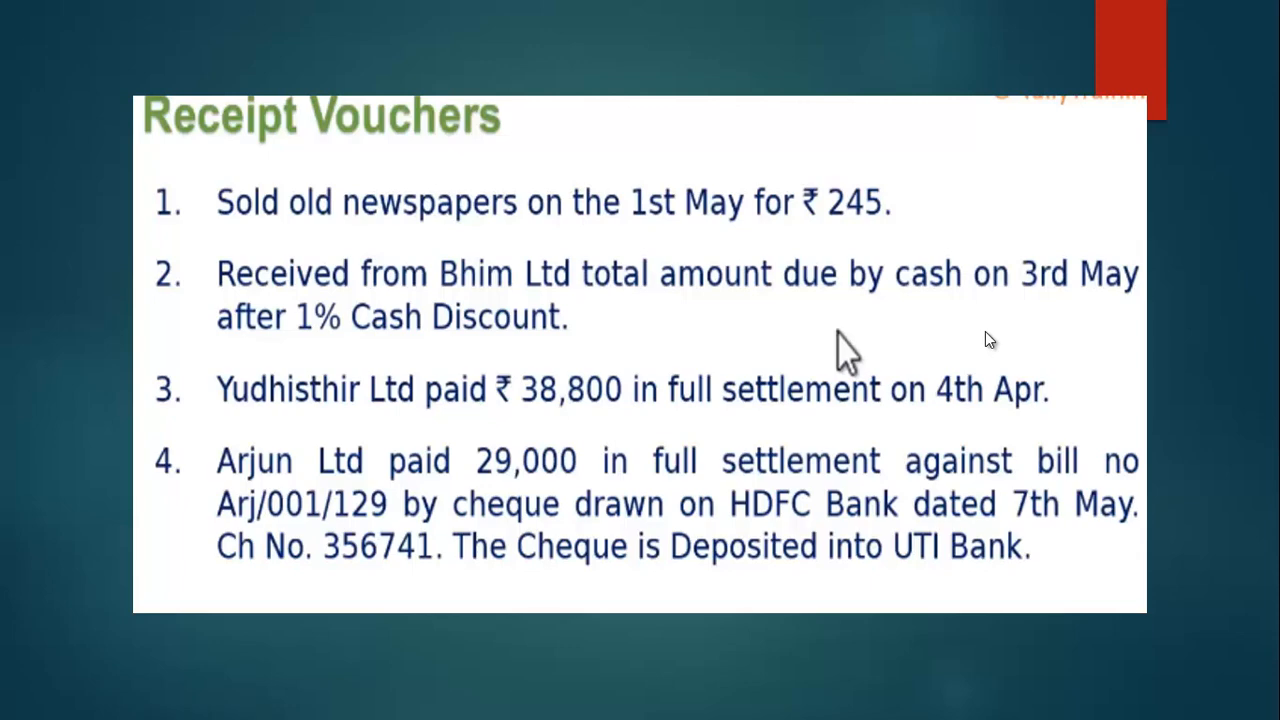
Back in Tally, credit Yudhisthir Ltd in the third receipt voucher, allocating 15,000 as Agst Ref to pending bill Yud/002/421.
key(alt+Tab)
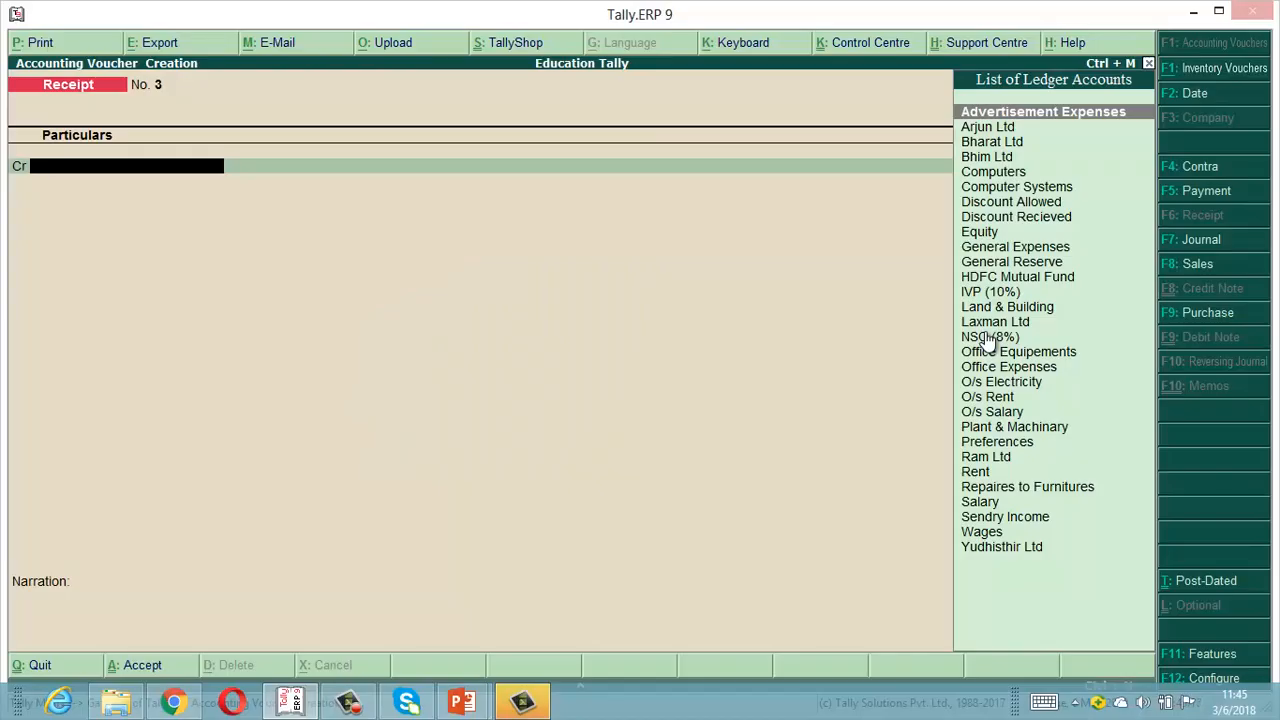
text(Y)
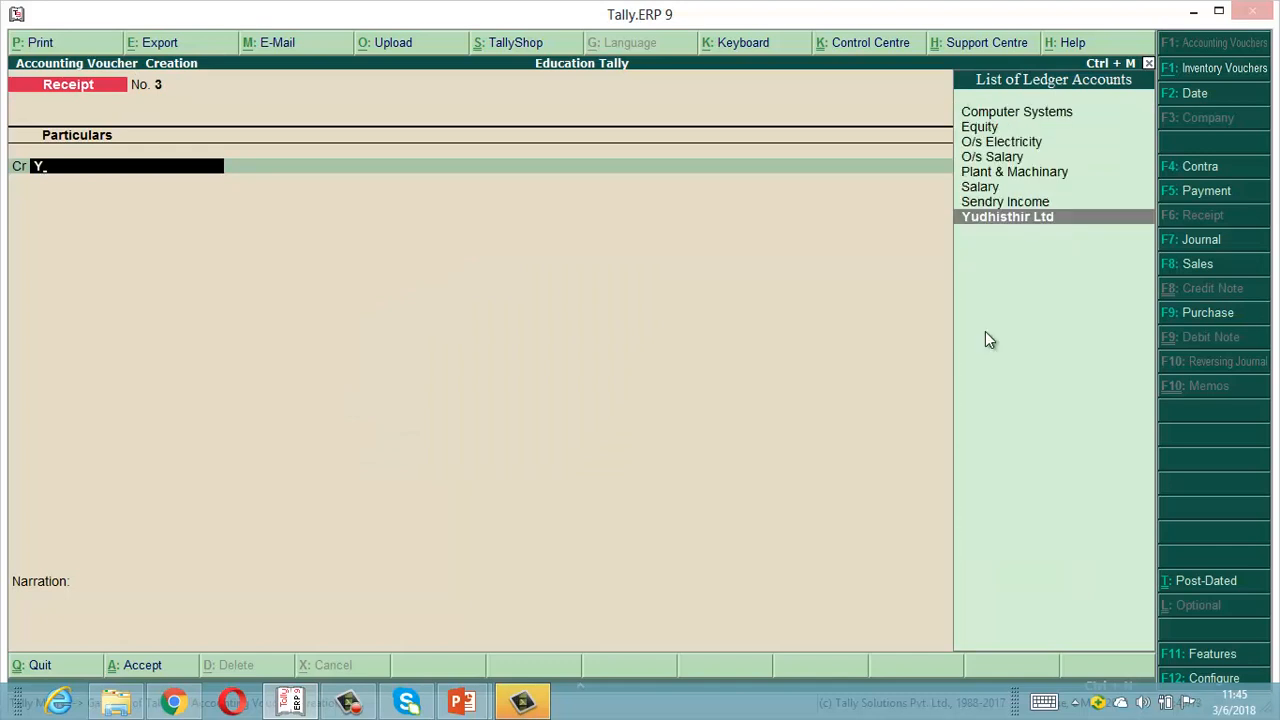
key(Return)
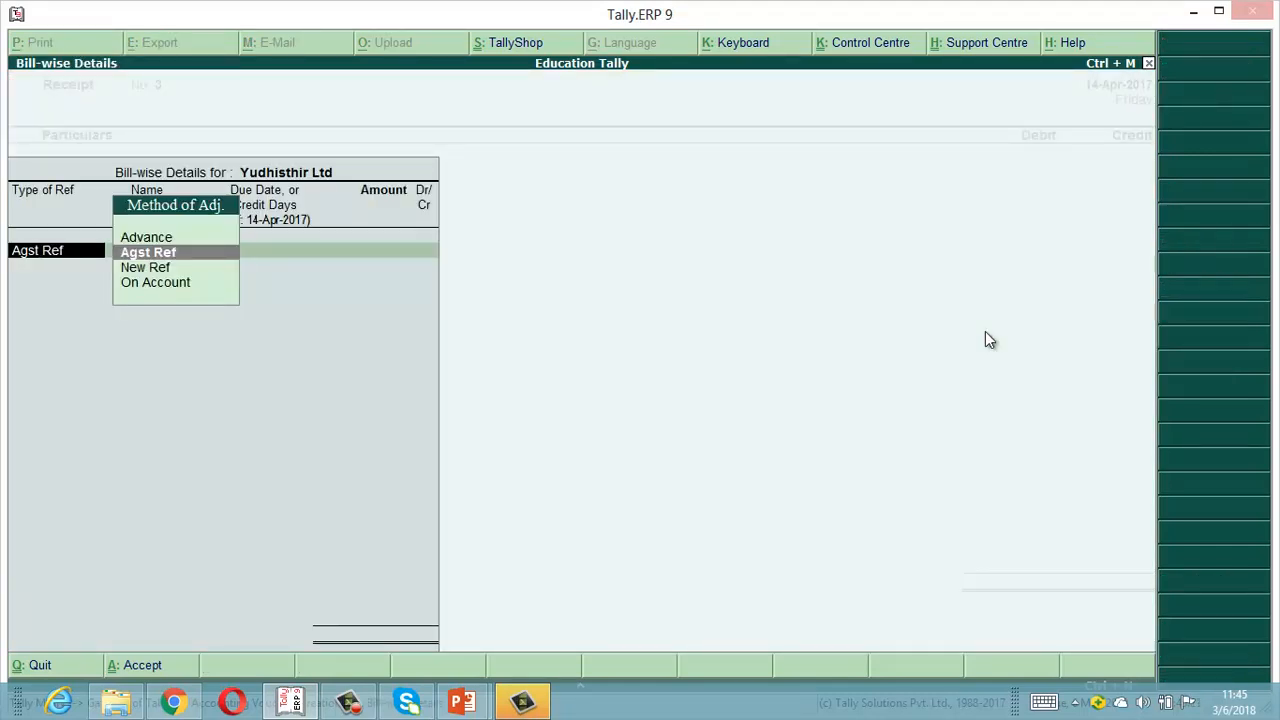
key(Return)
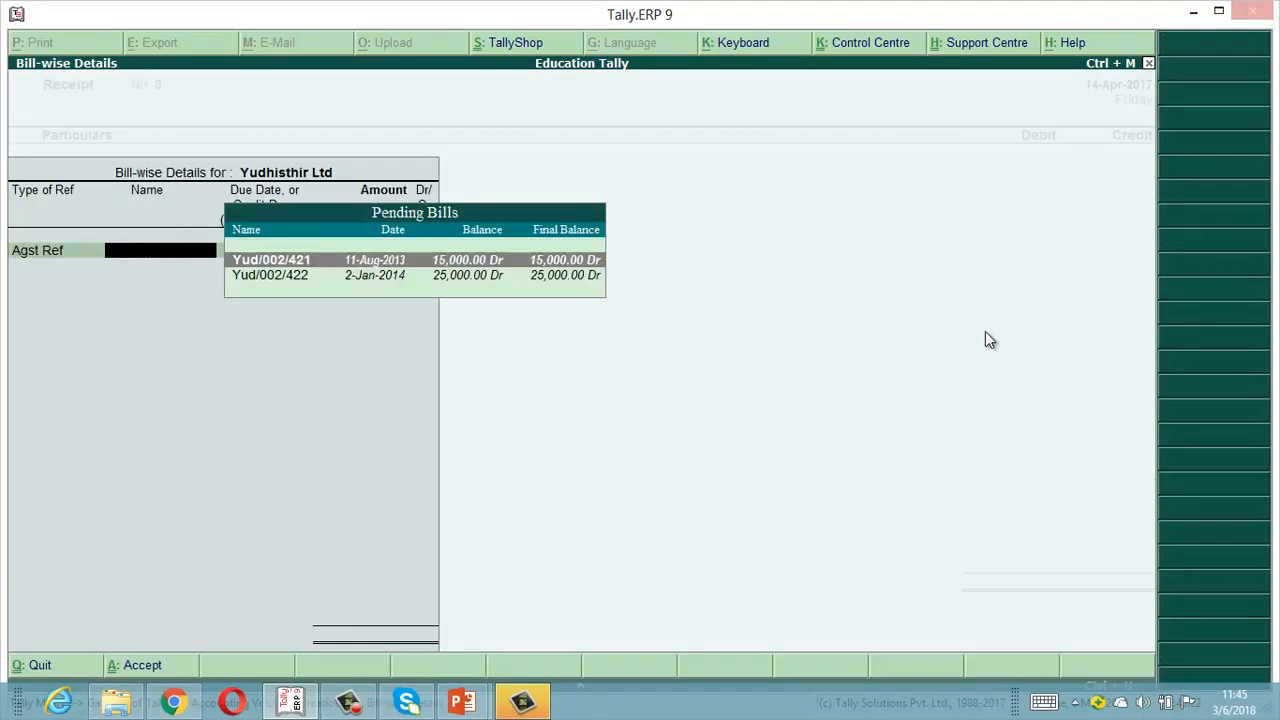
key(Return)
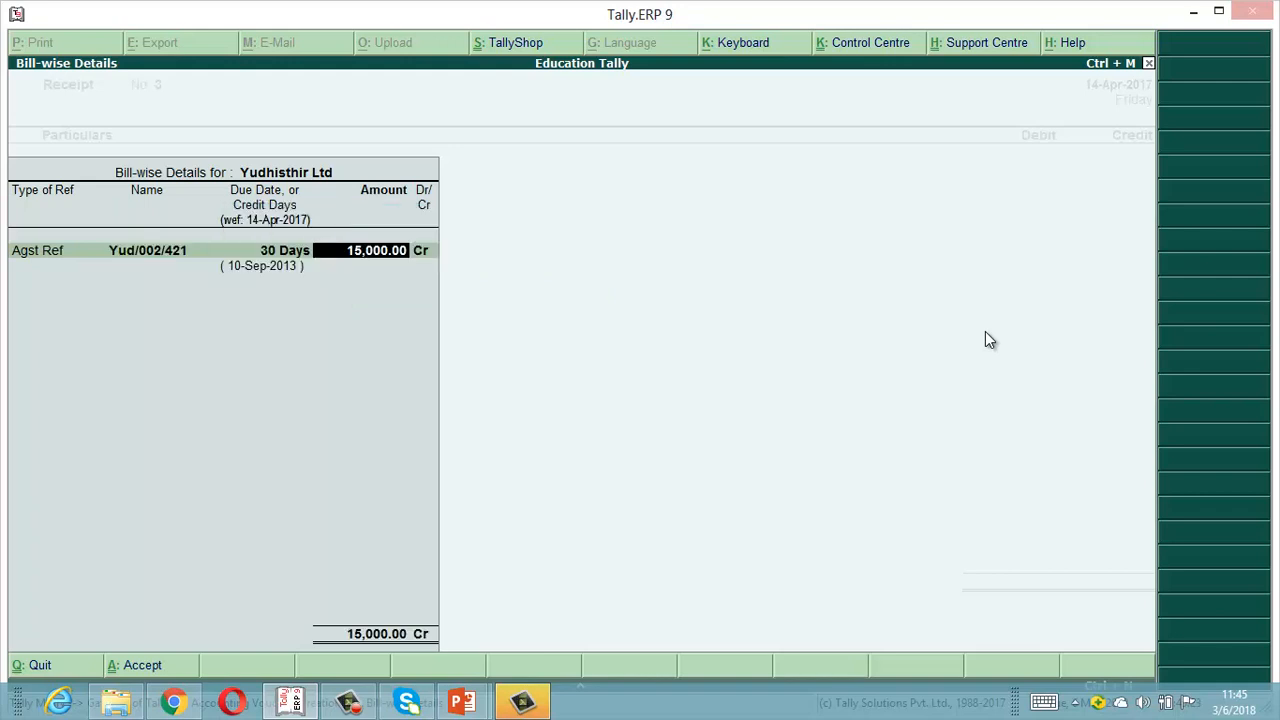
key(Return)
key(Return)
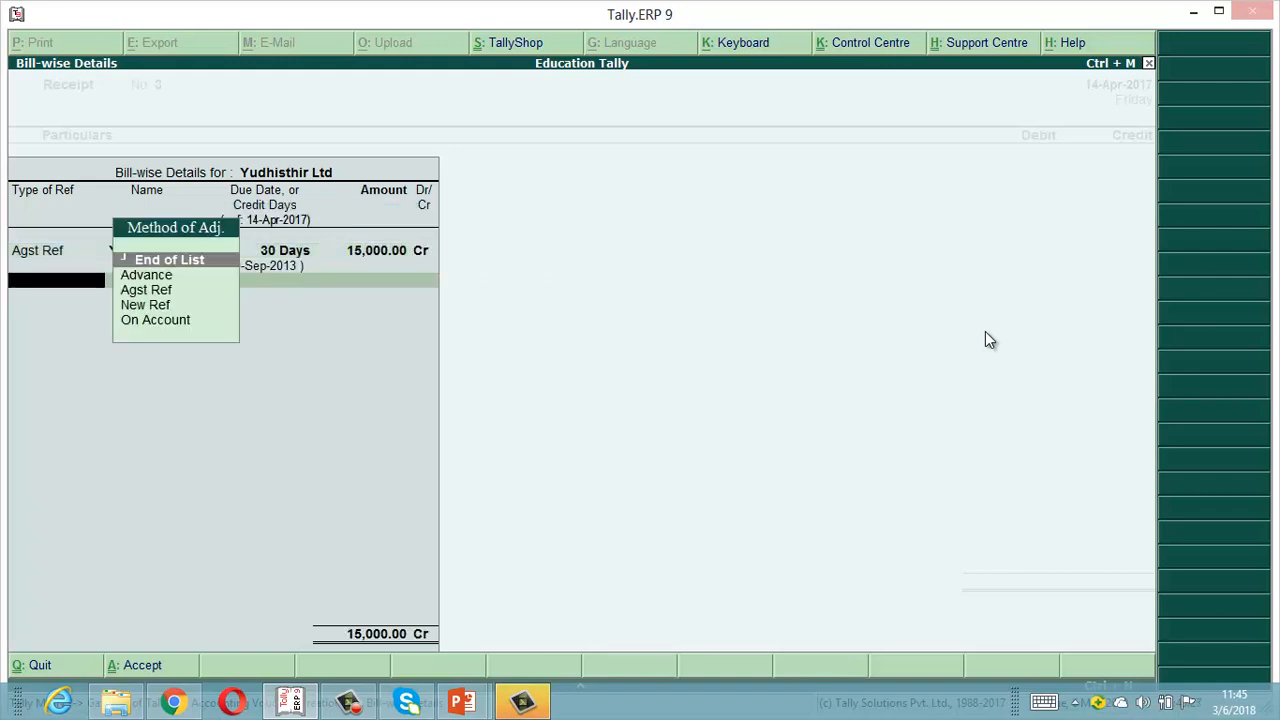
Add a second Agst Ref allocation of 25,000 to Yudhisthir Ltd's bill Yud/002/422 and complete the bill-wise details.
key(Down)
key(Down)
key(Return)
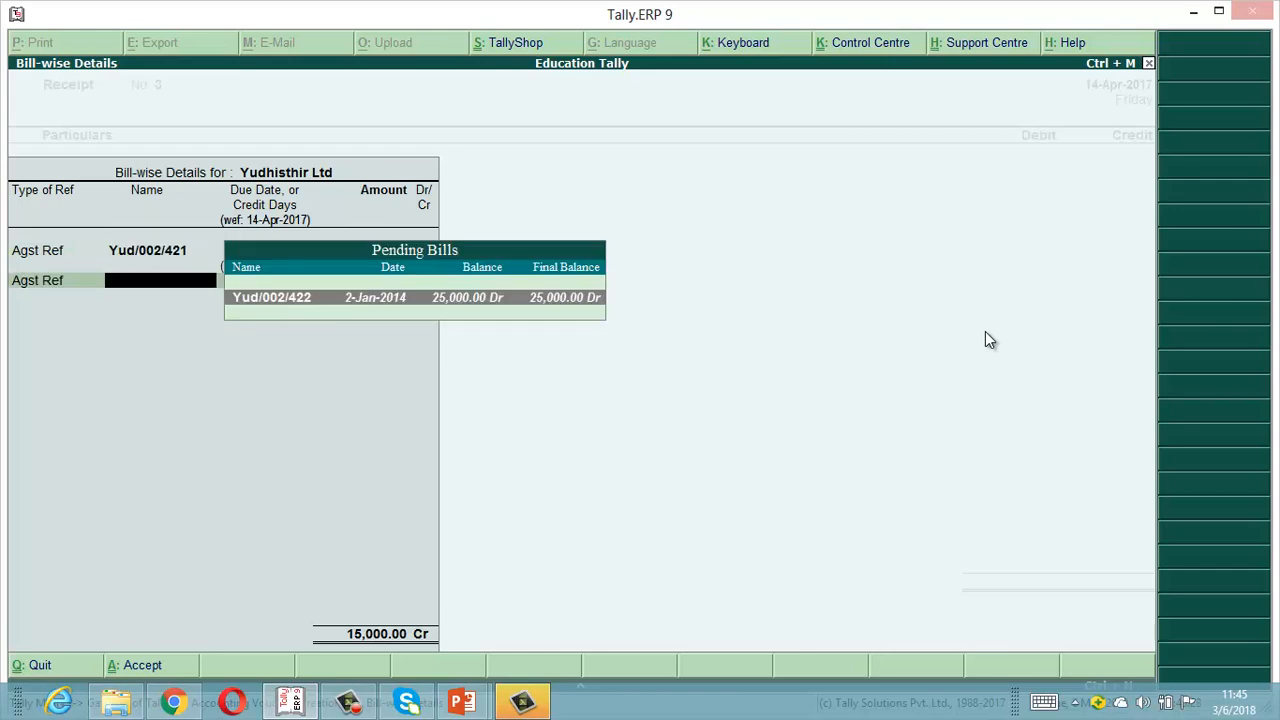
key(Return)
key(alt+Tab)
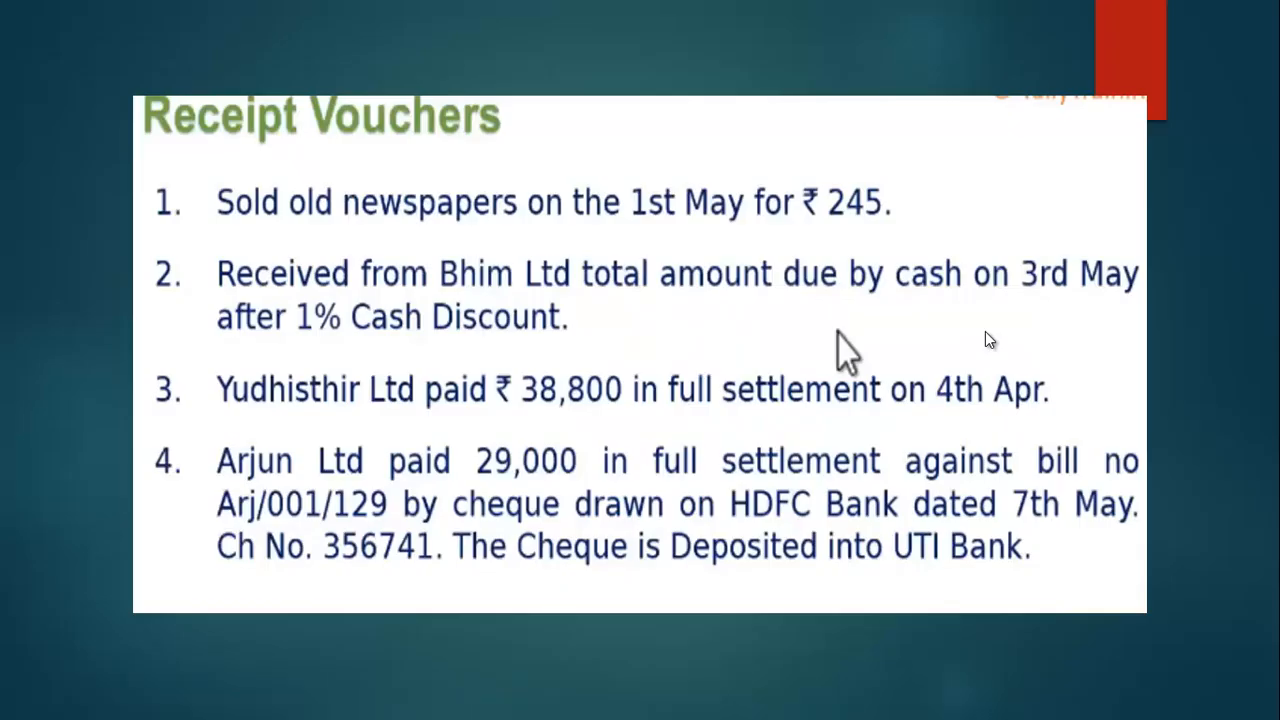
key(alt+Tab)
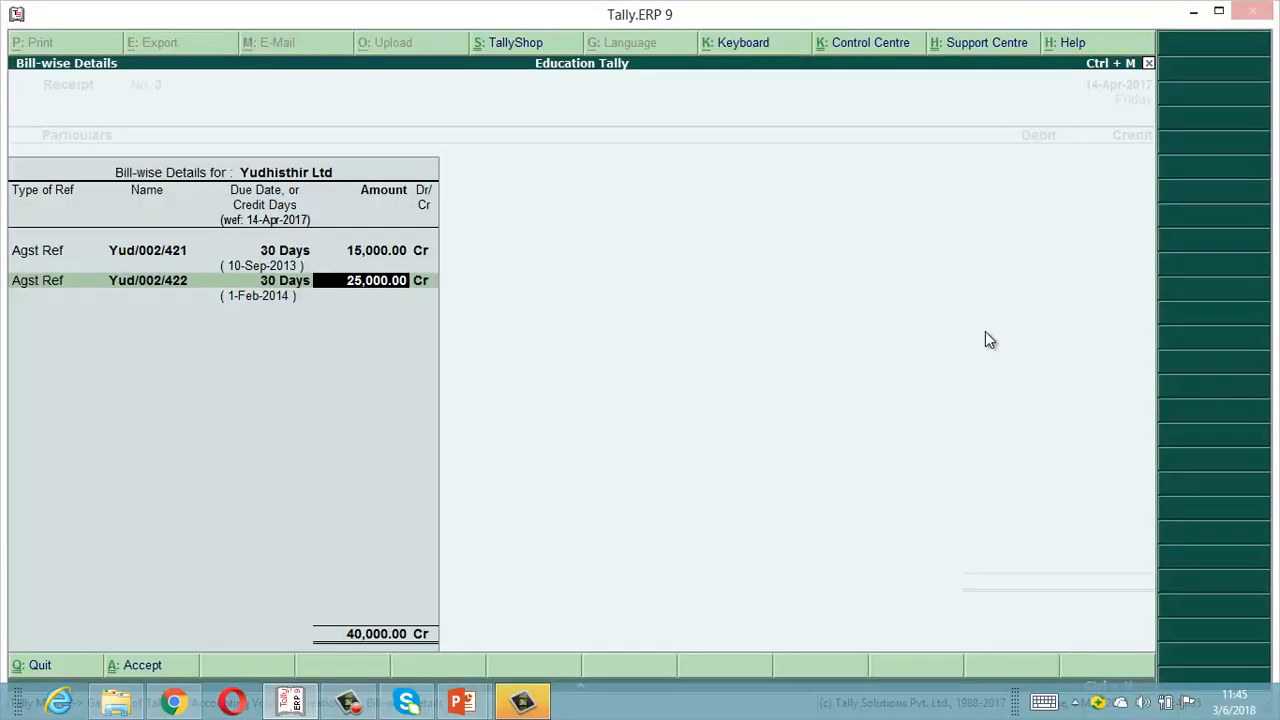
key(Return)
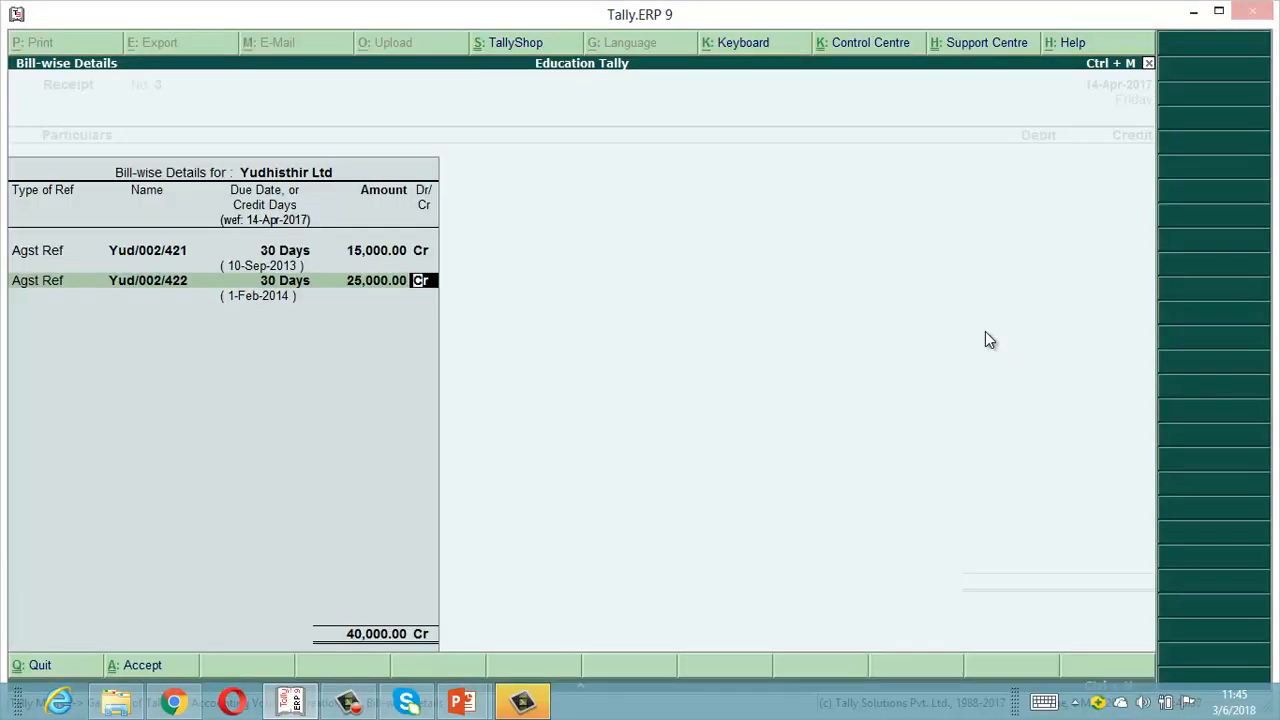
key(Return)
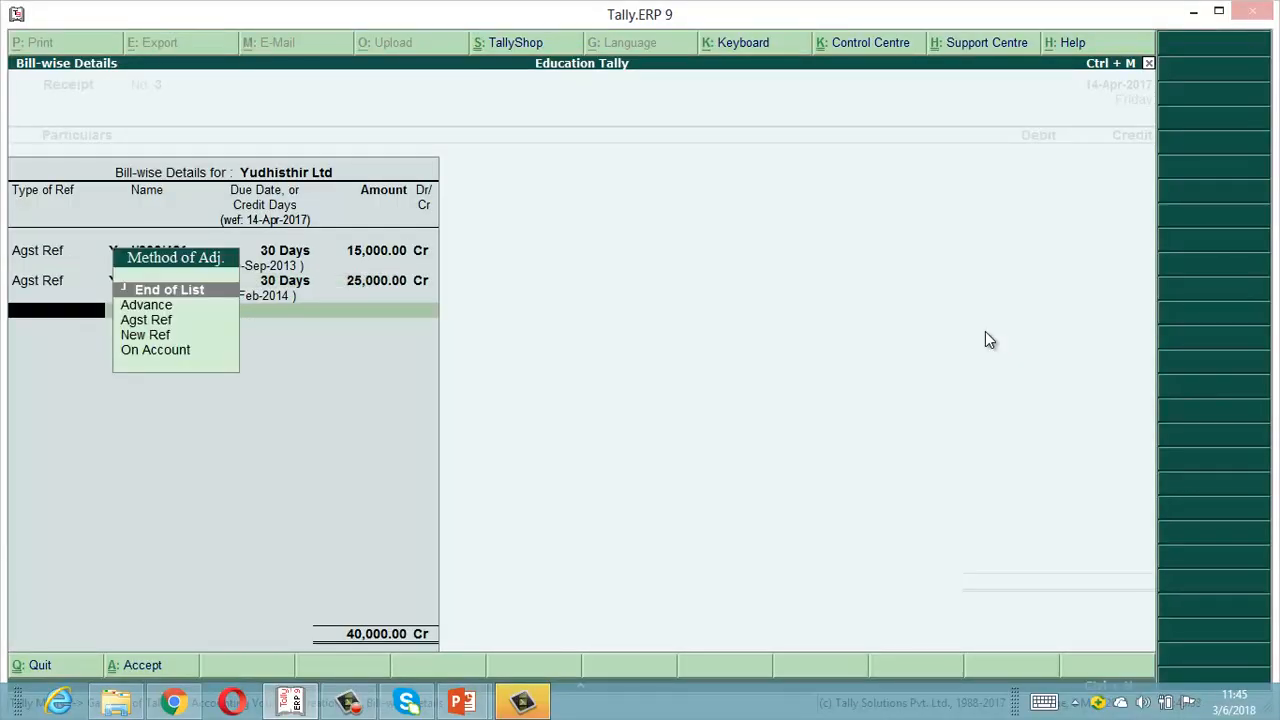
key(Return)
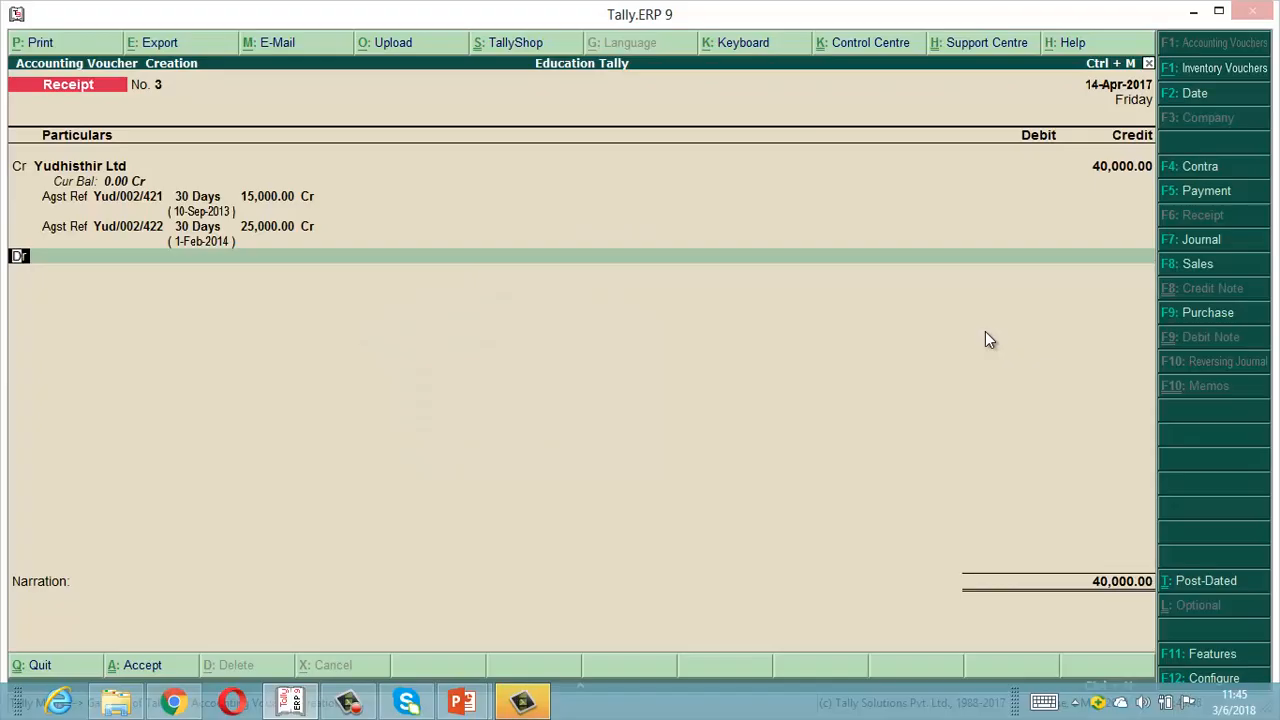
Debit Cash with 38,800 in Yudhisthir Ltd's receipt voucher.
key(Return)
text(C)
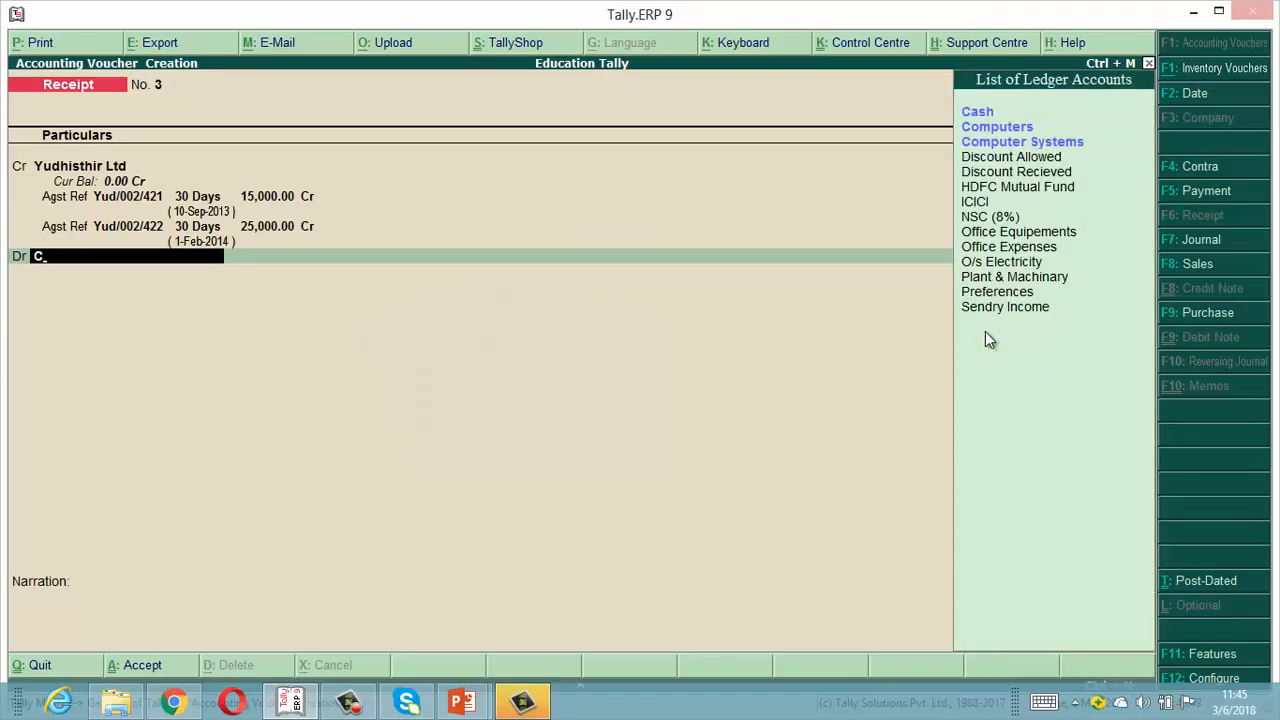
text(a)
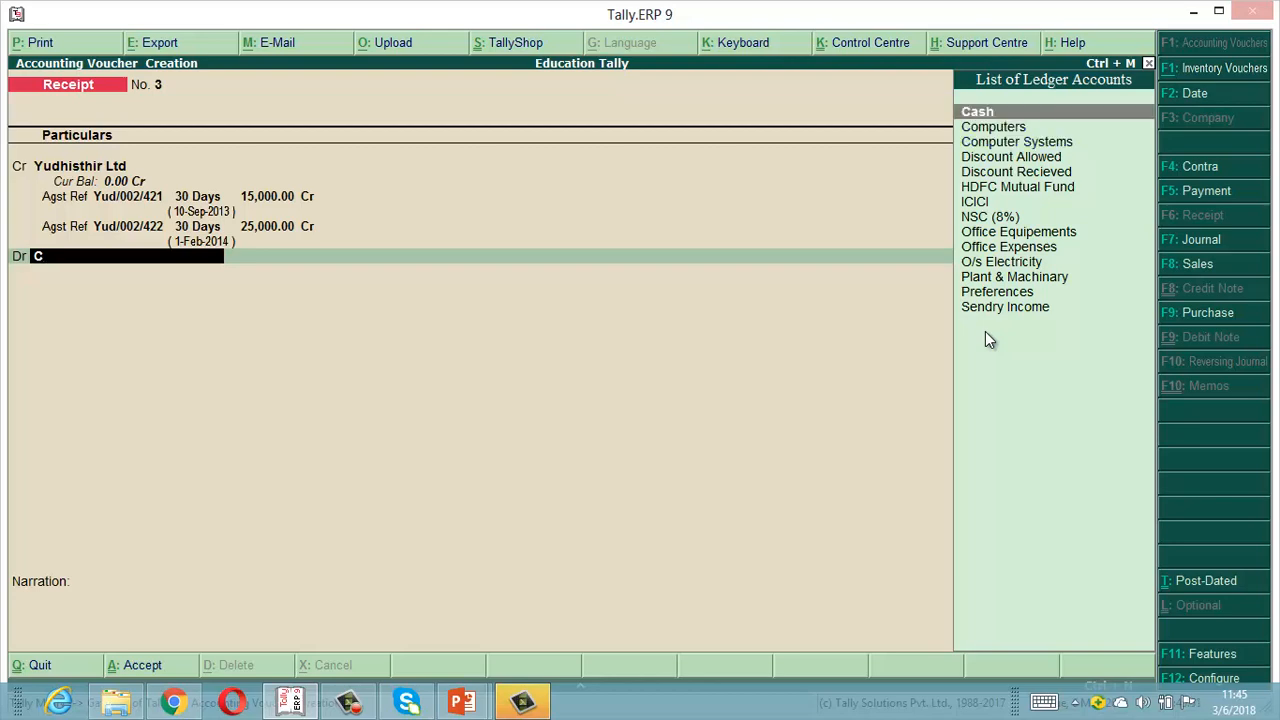
key(Return)
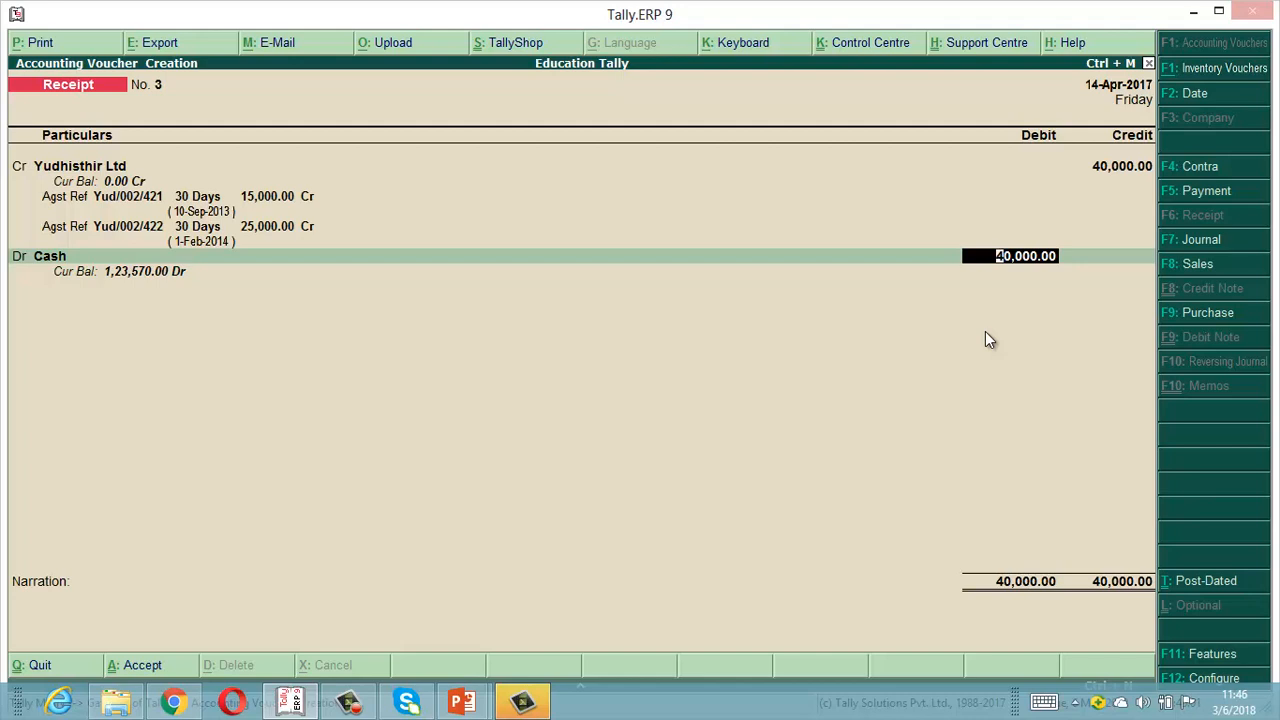
text(38800)
key(Return)
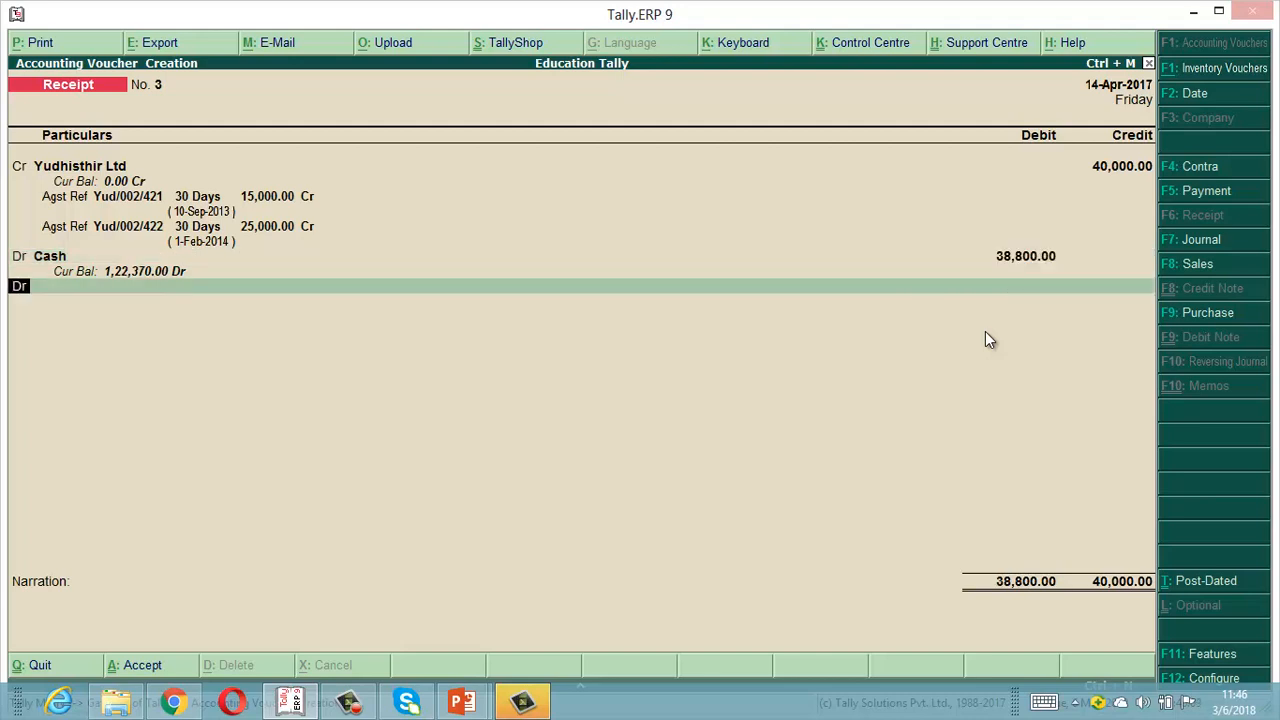
Debit Discount Allowed with 1,200 and save Yudhisthir Ltd's receipt voucher without a narration.
key(Return)
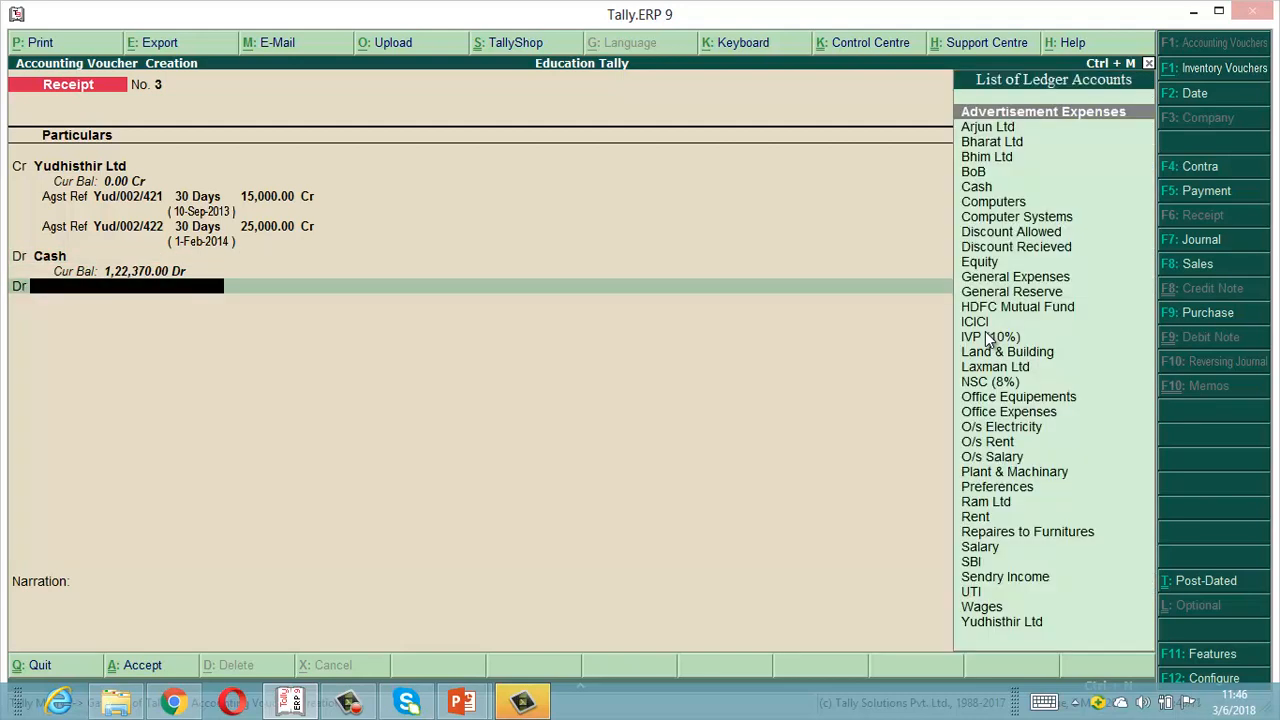
text(D)
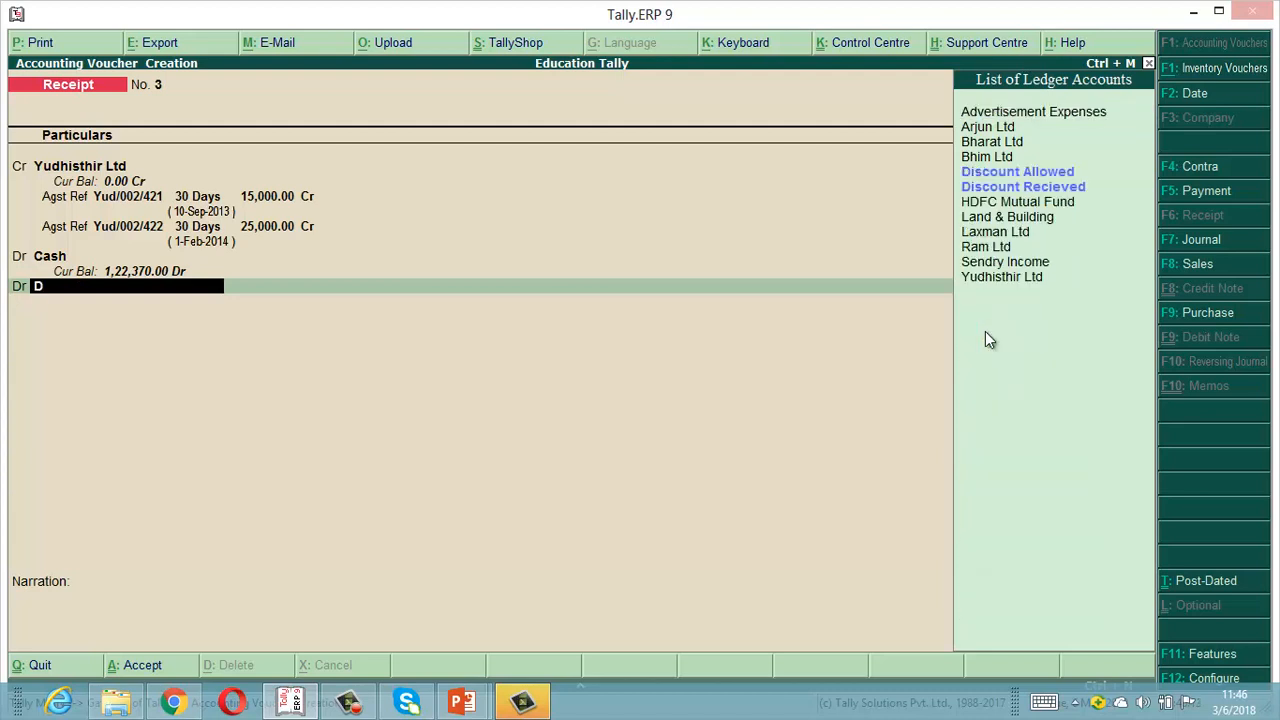
key(Return)
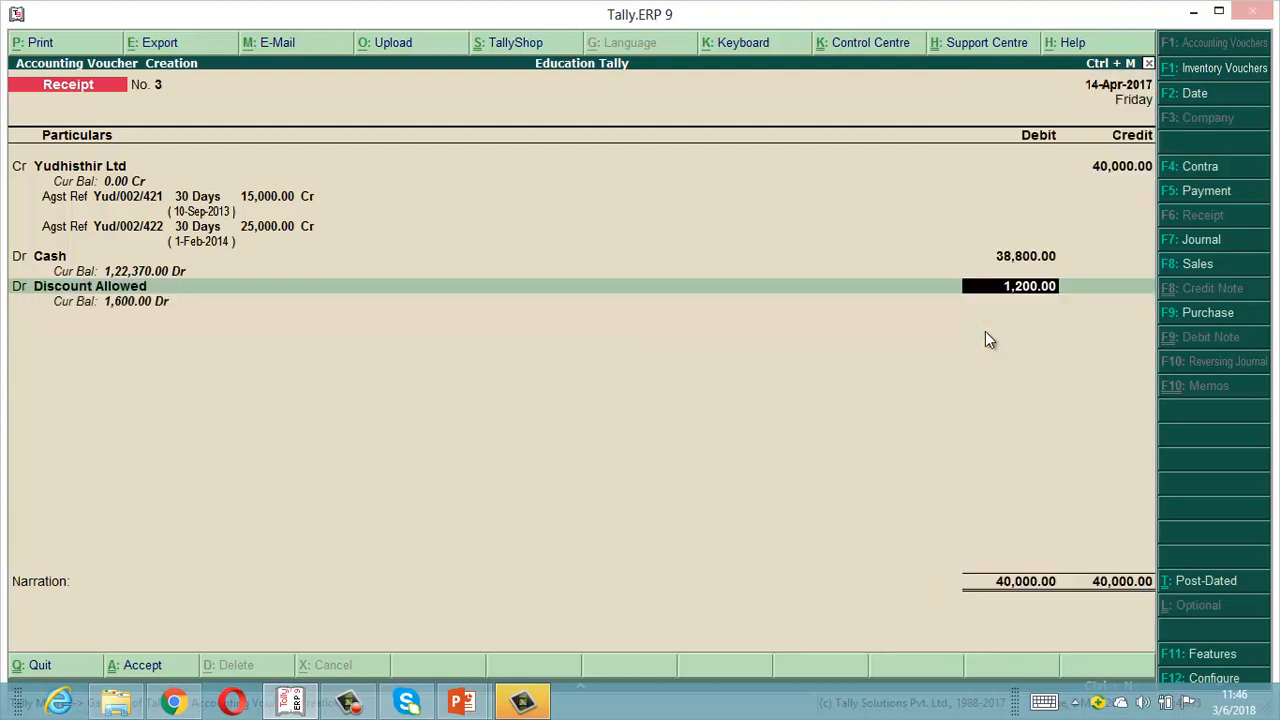
key(Return)
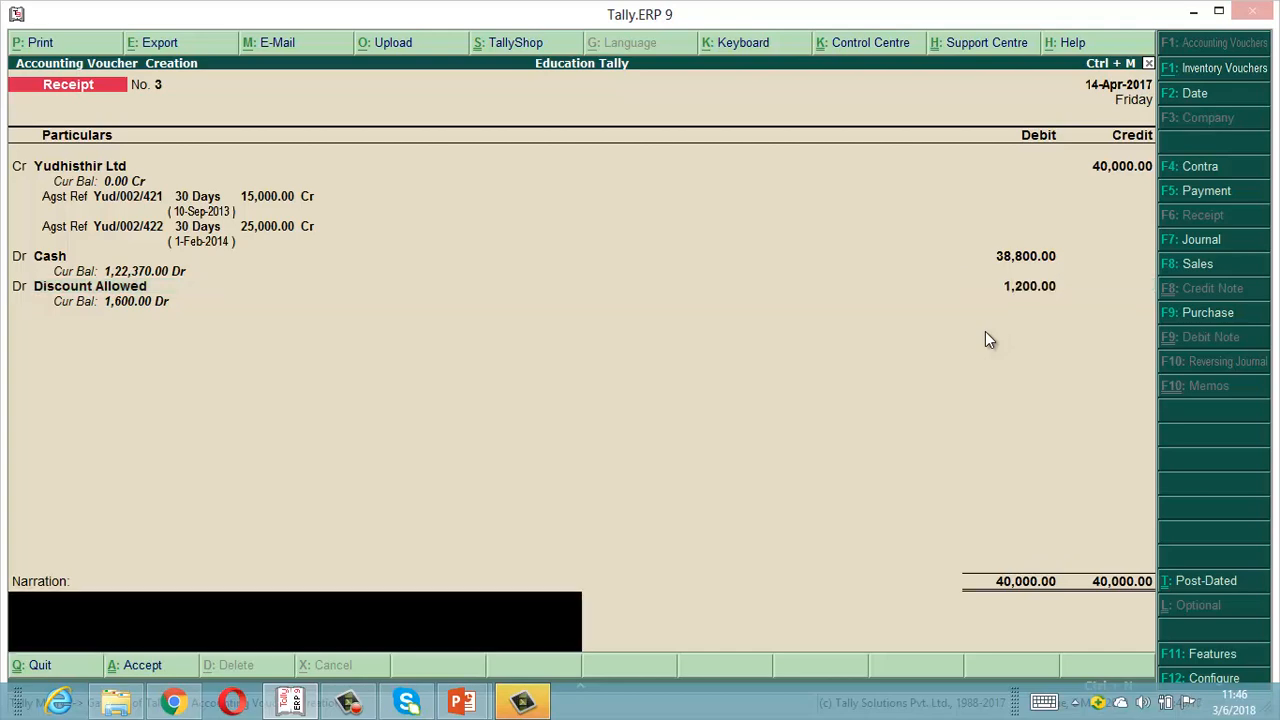
key(Return)
key(Return)
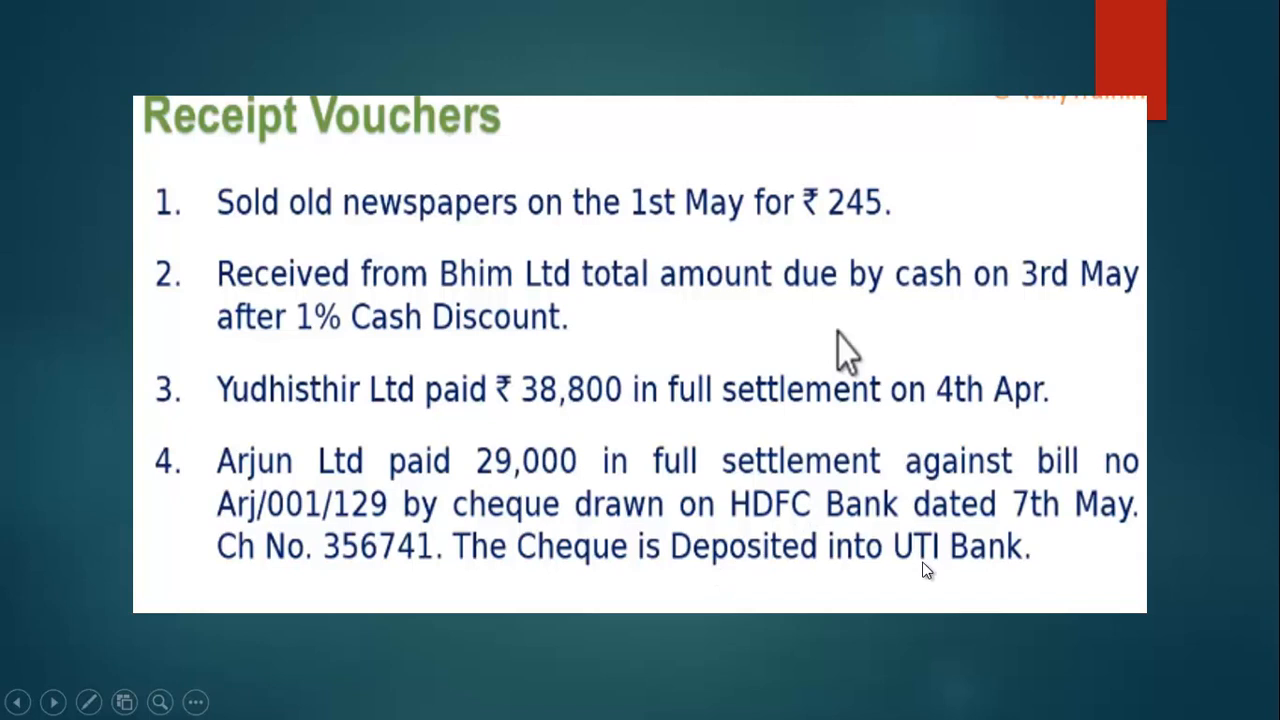
Back in Tally, credit Arjun Ltd in the fourth receipt voucher, allocating 30,000 as Agst Ref to pending bill Arj/001/129.
key(alt+Tab)
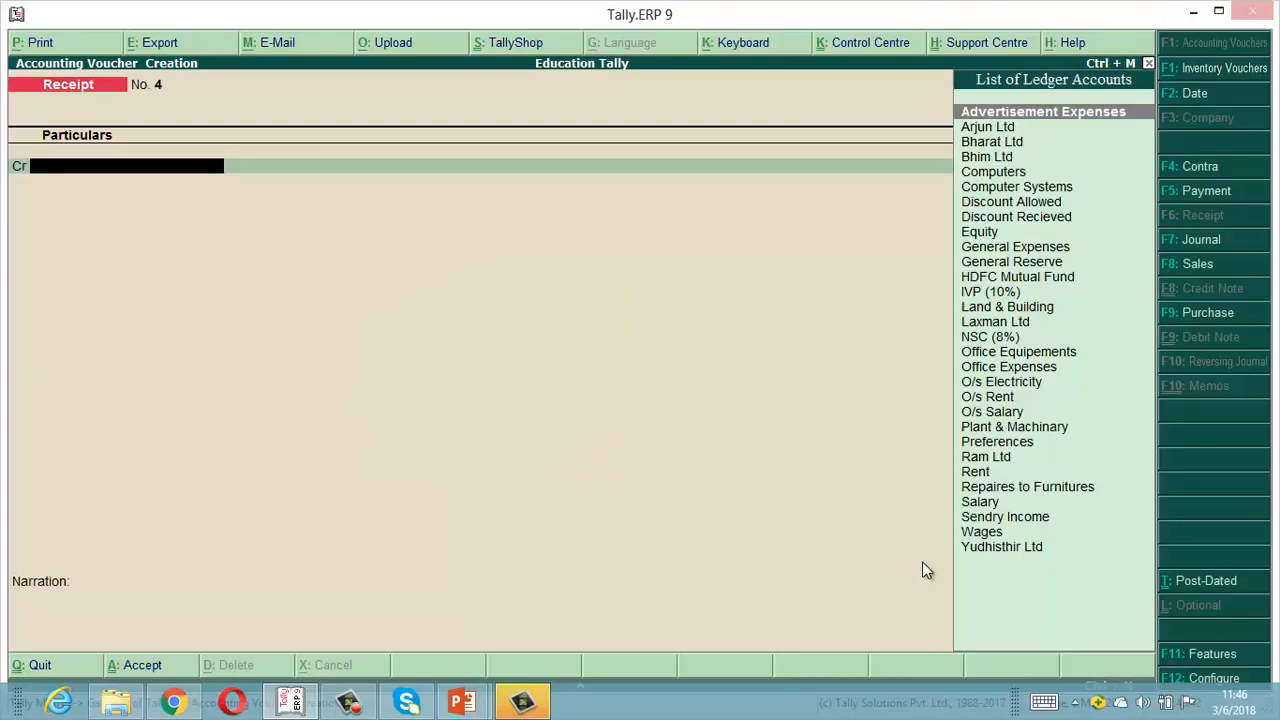
text(A)
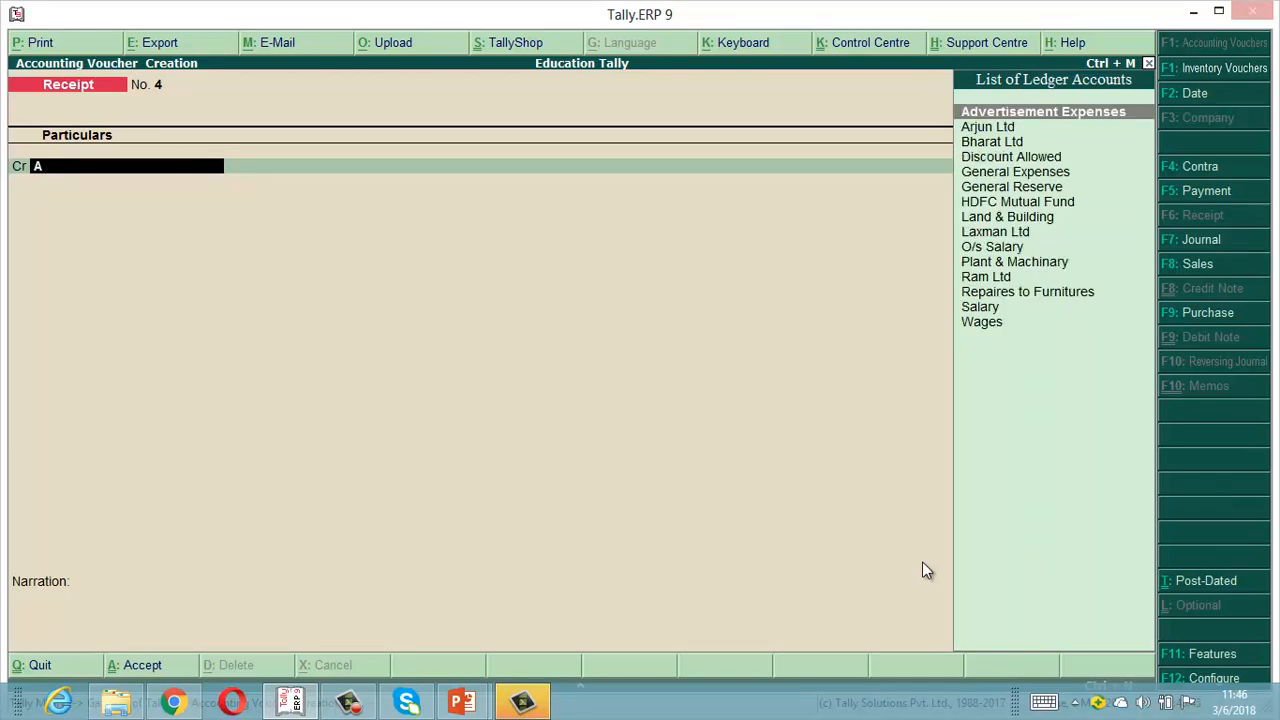
key(Down)
key(Return)
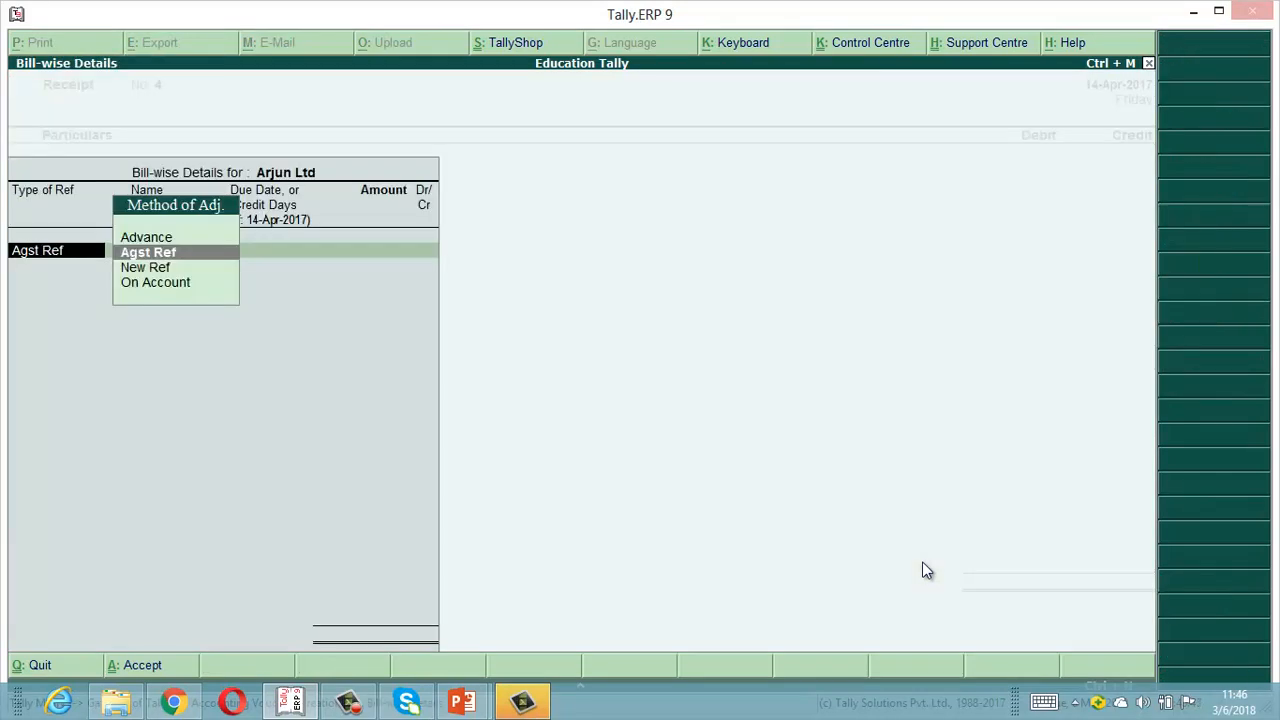
key(Return)
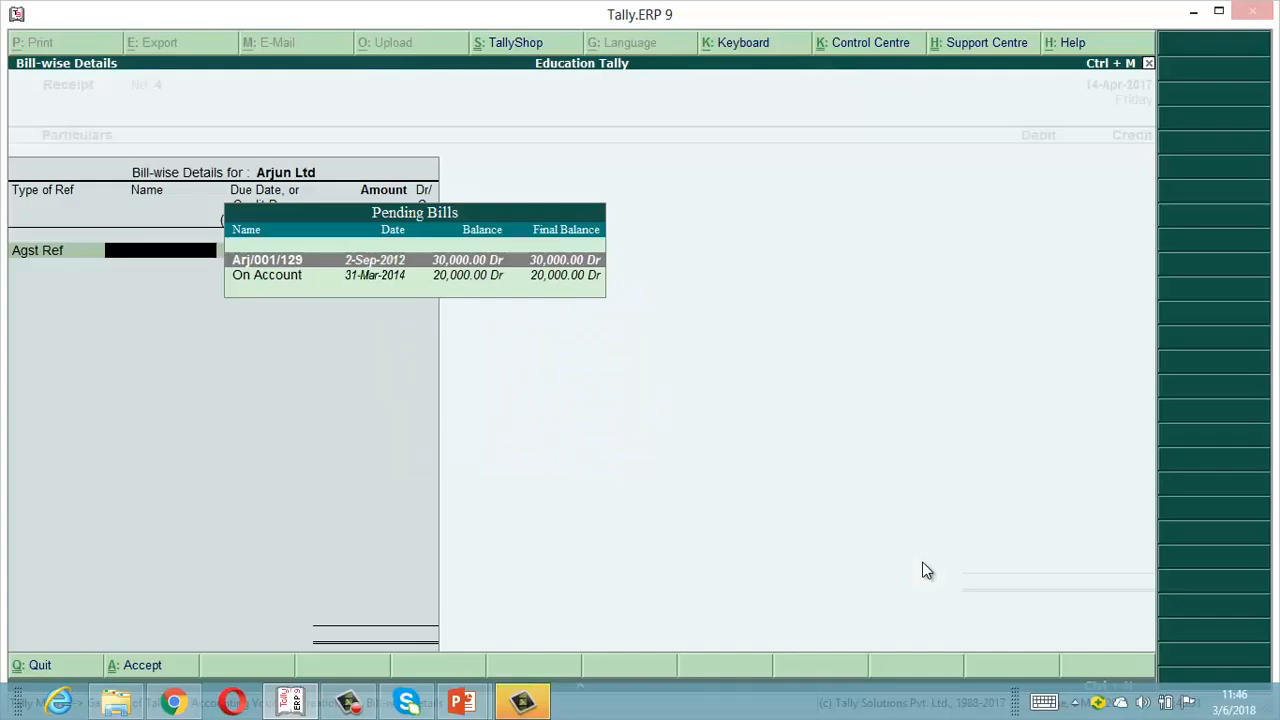
key(Return)
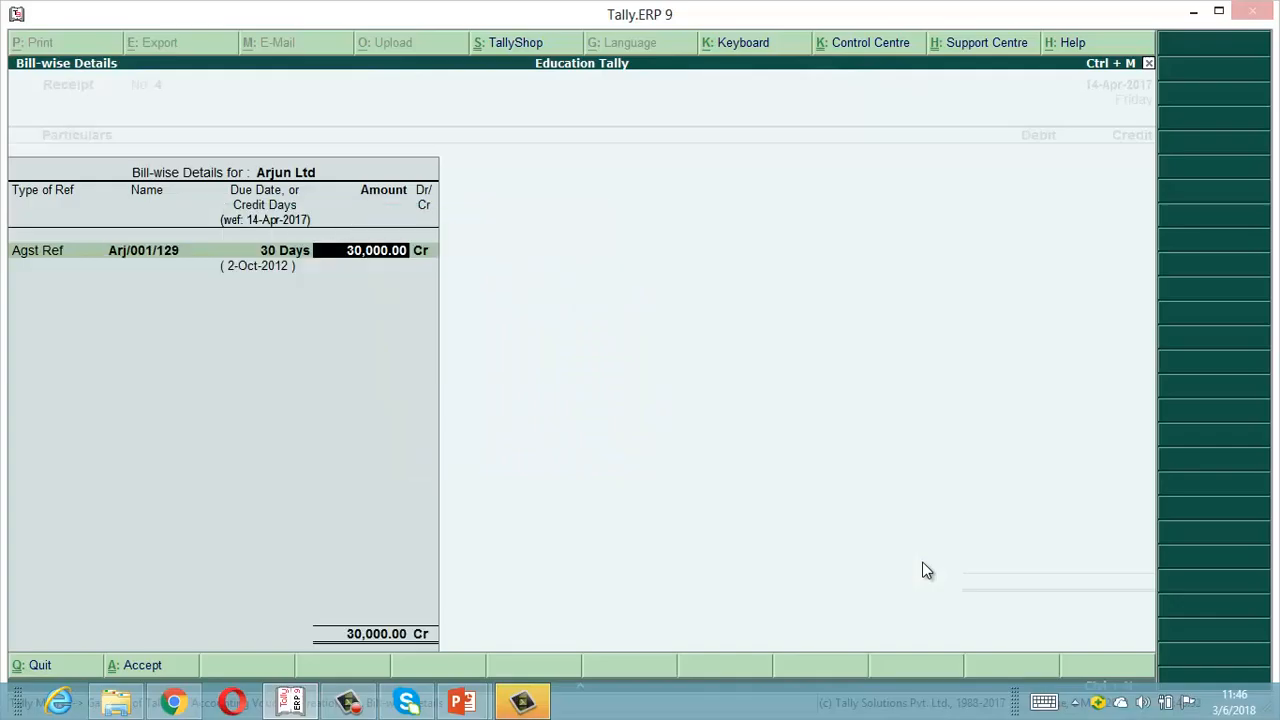
key(Return)
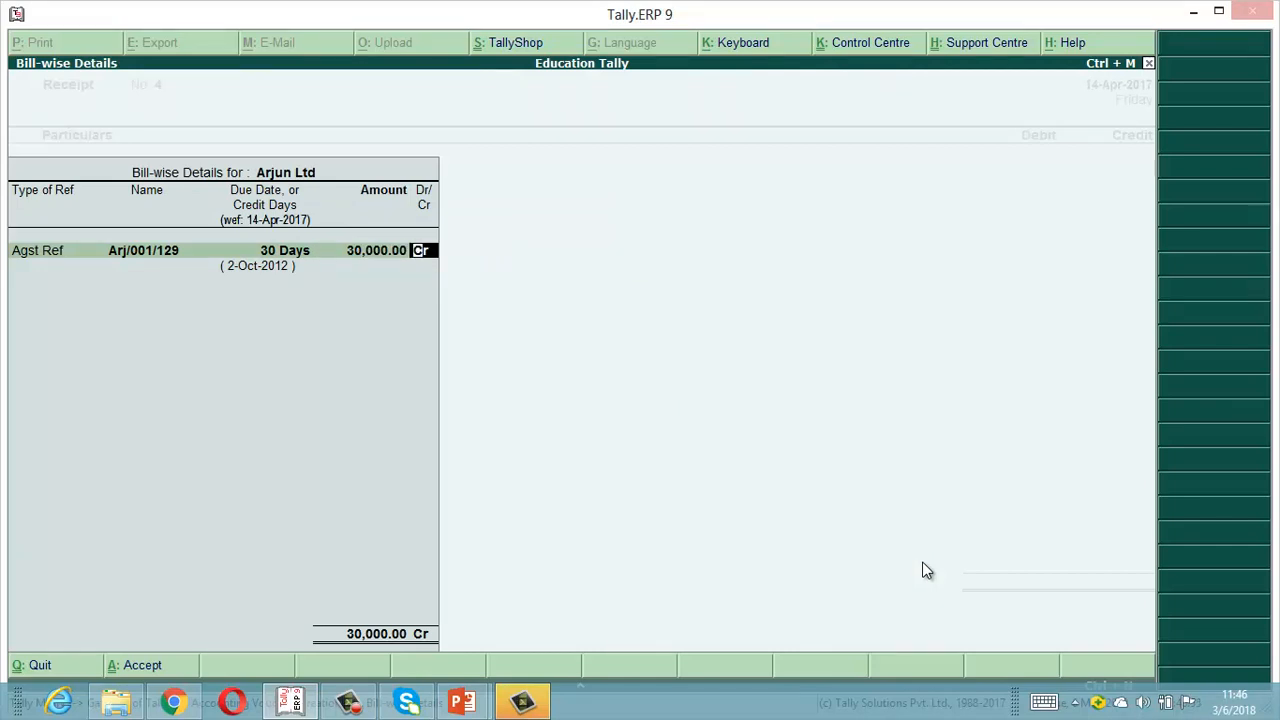
key(Return)
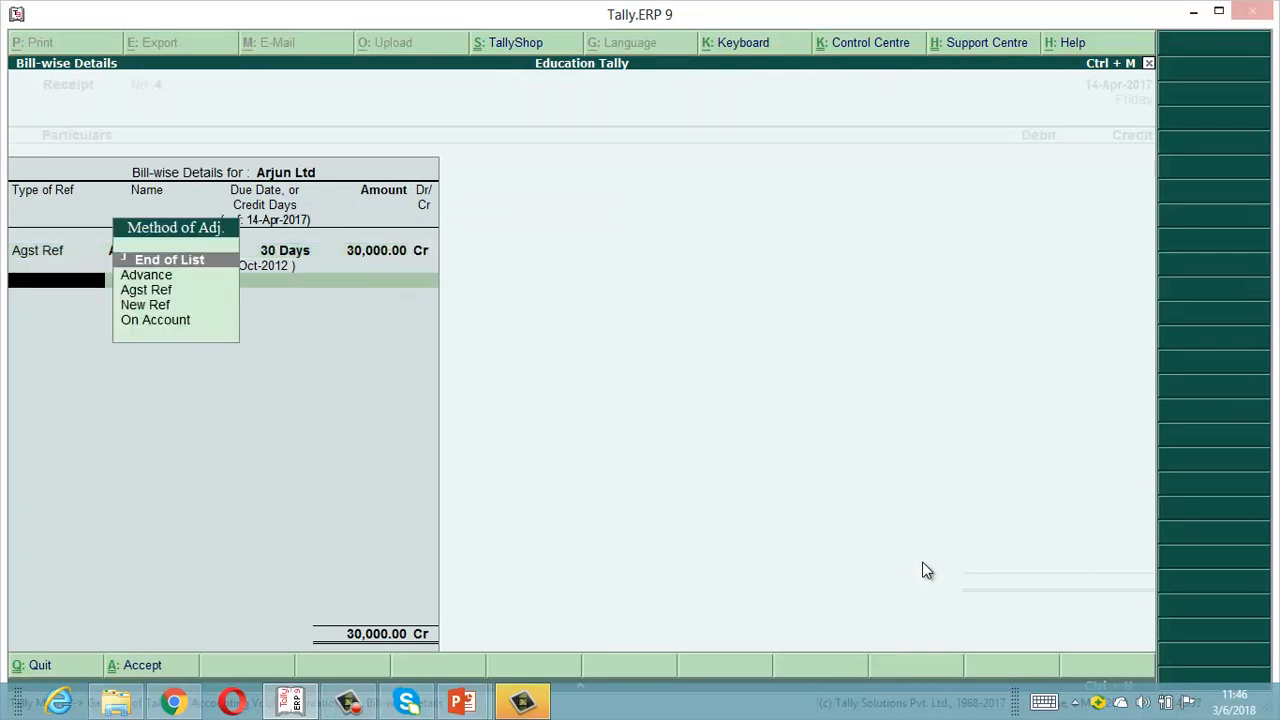
key(Return)
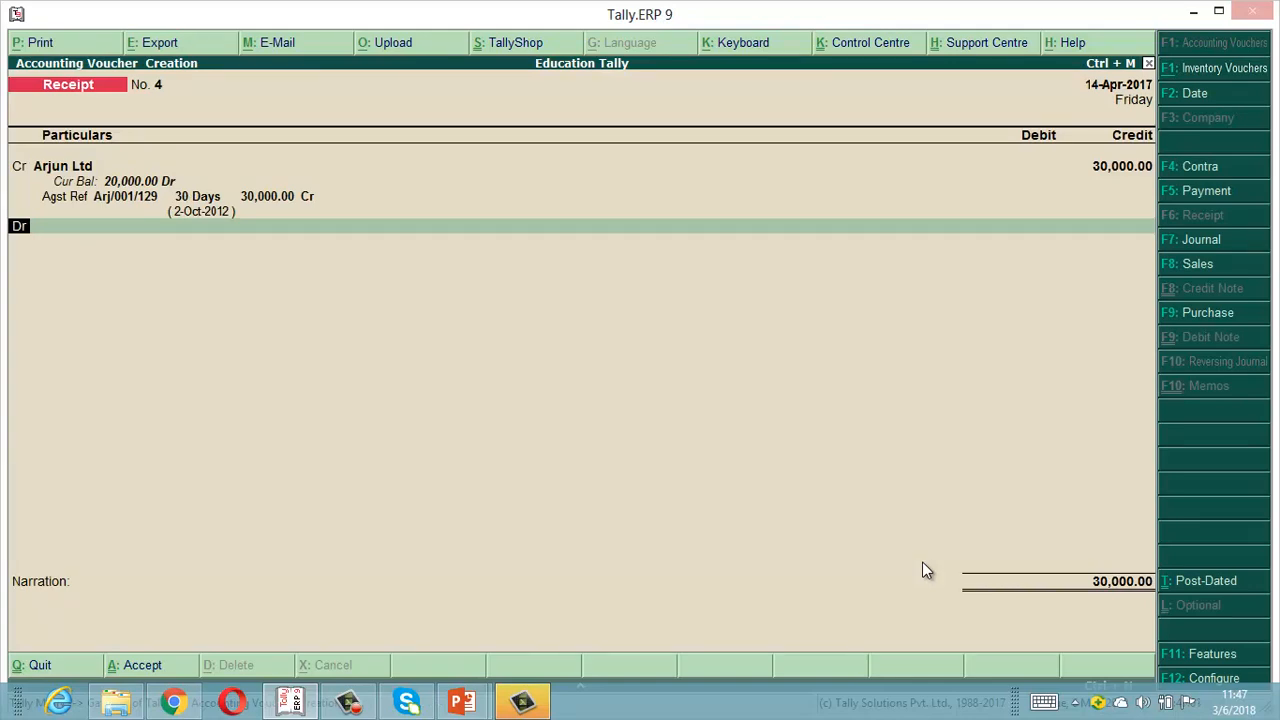
Debit the UTI bank ledger with 29,000 in Arjun Ltd's receipt voucher, checking the deposit details on the exercise slide.
key(Return)
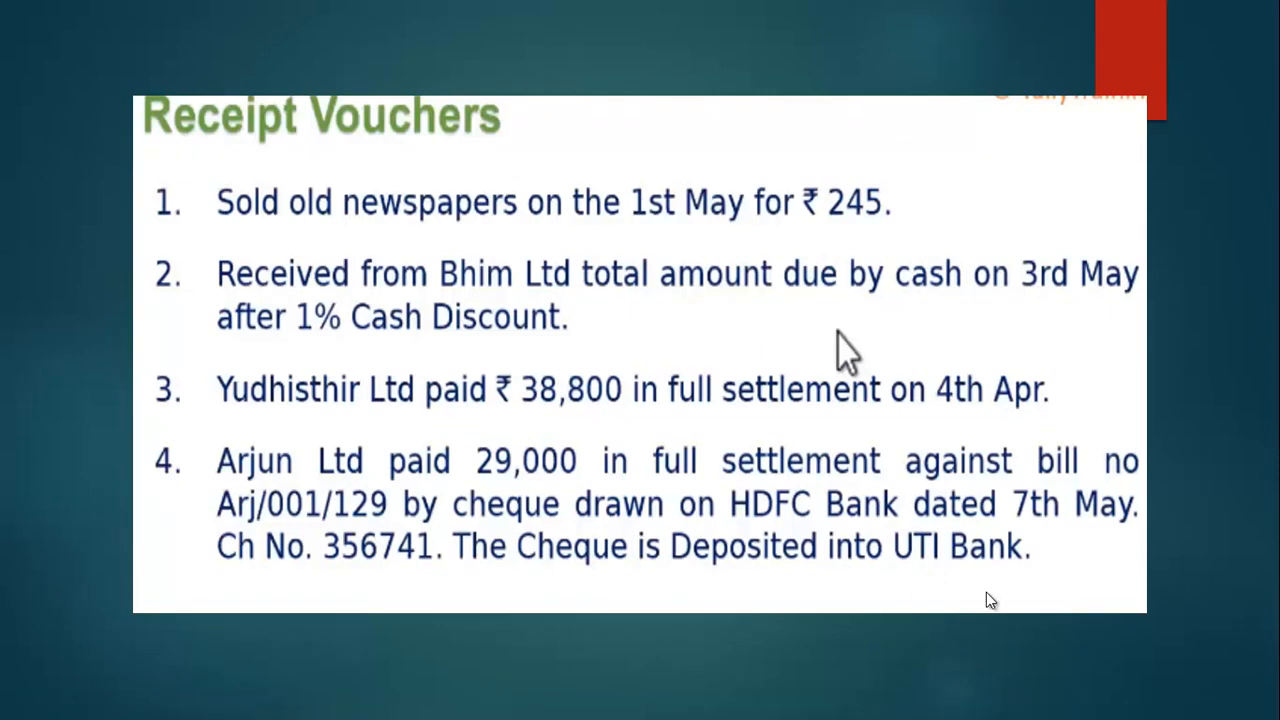
key(alt+Tab)
text(U)
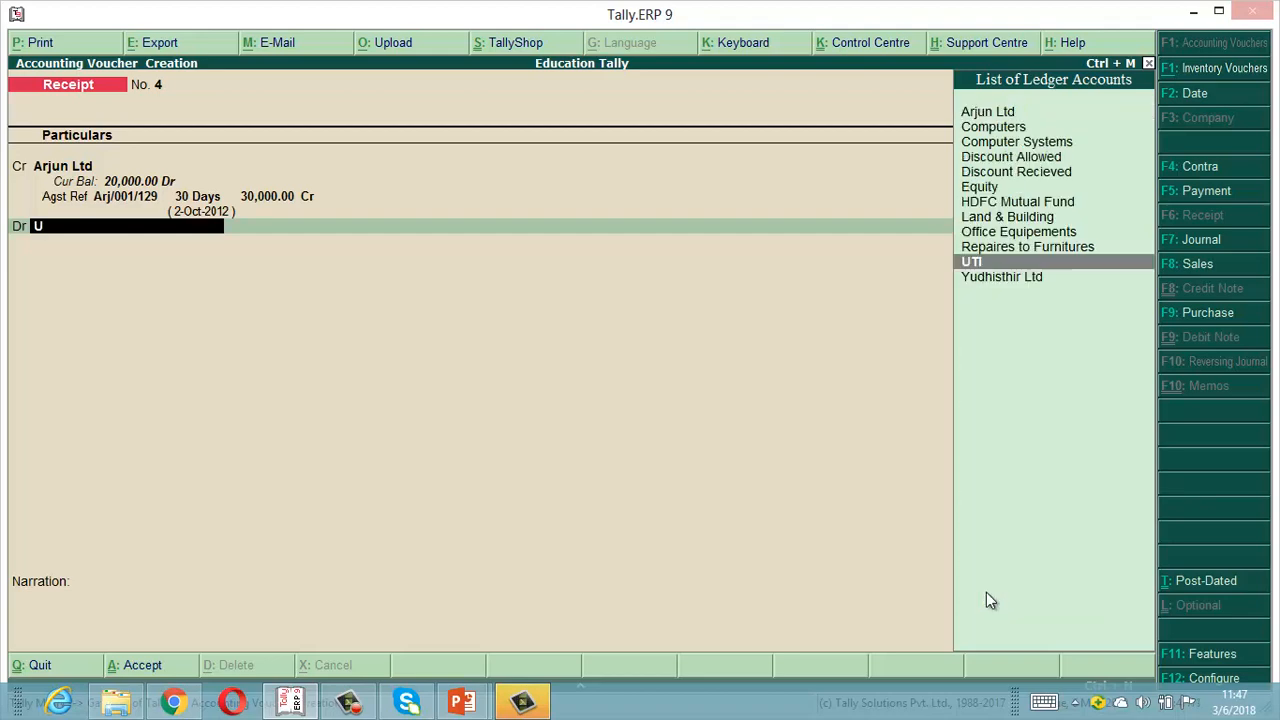
key(Return)
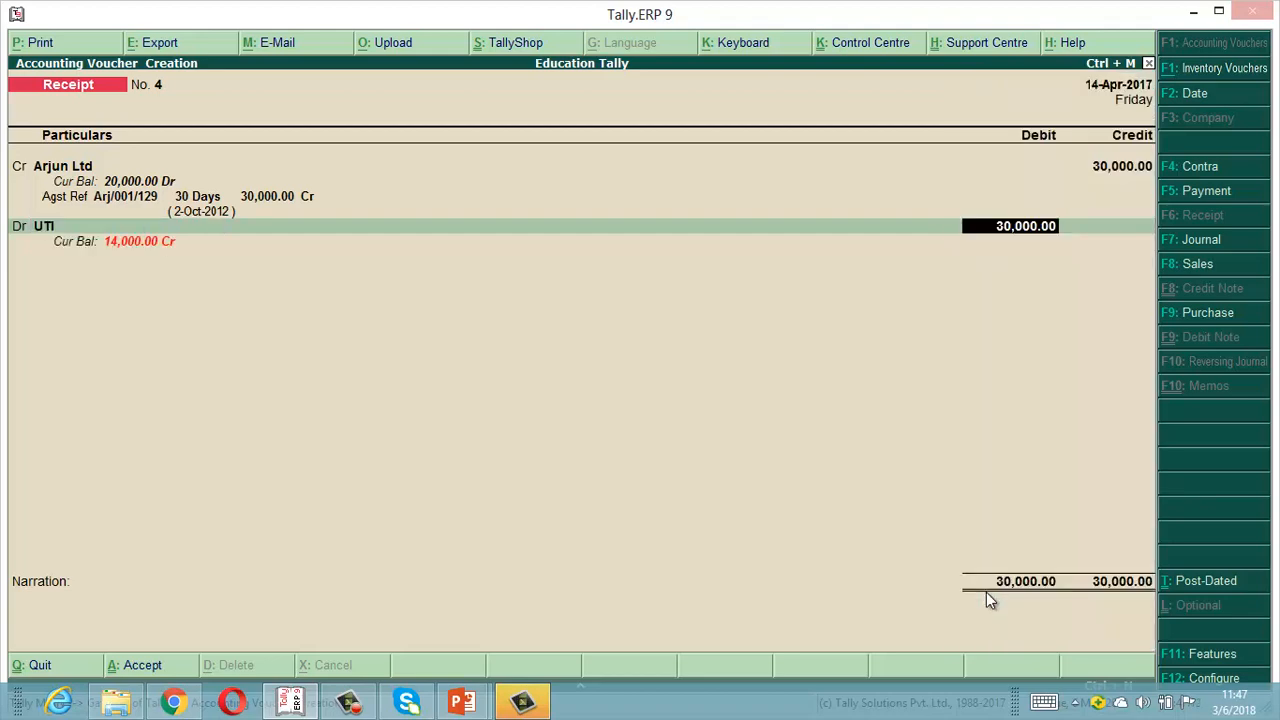
key(alt+Tab)
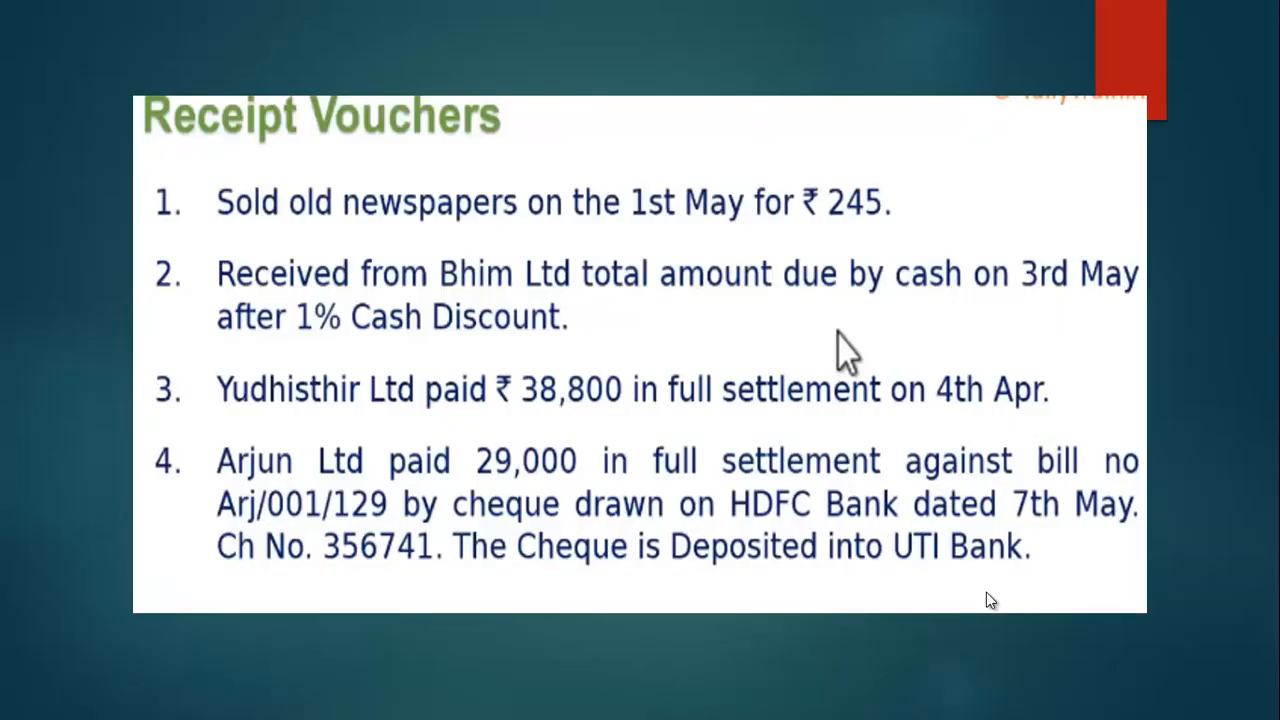
key(alt+Tab)
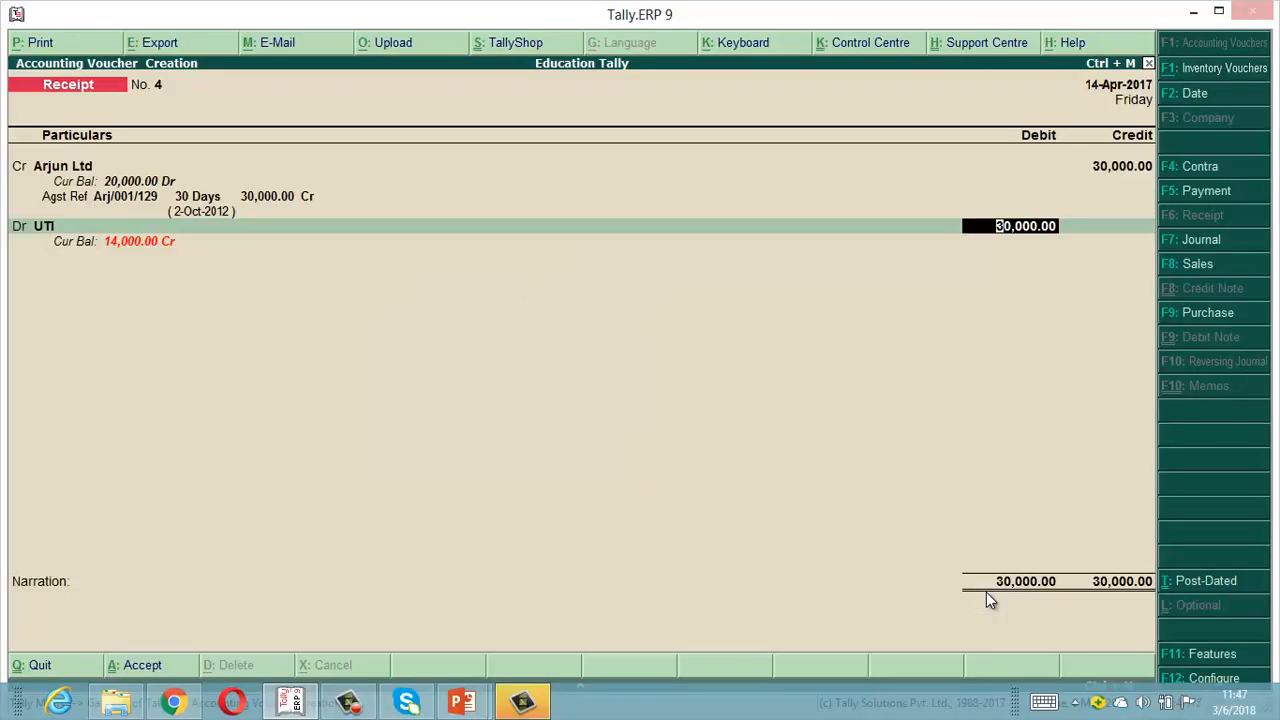
text(29000)
key(Return)
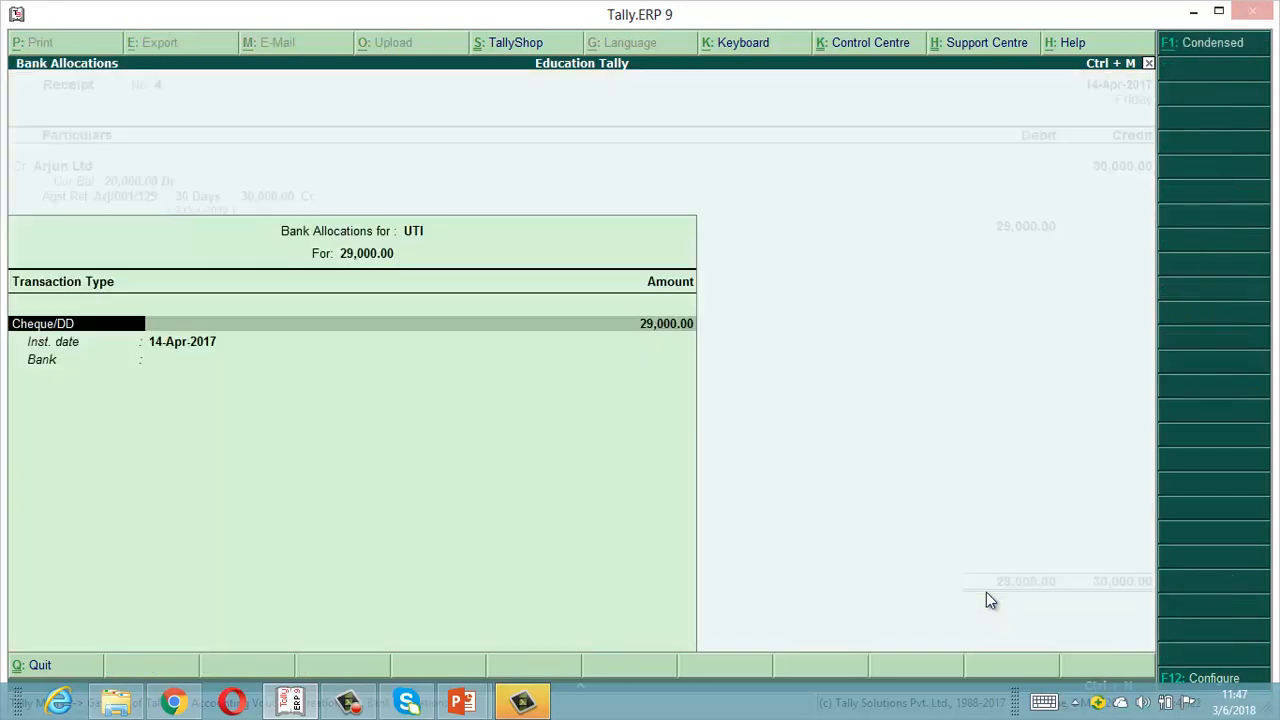
Complete UTI's bank allocation as Cheque/DD for 29,000 dated 14-Apr-2017, with HDFC Bank (India) as the bank.
key(Return)
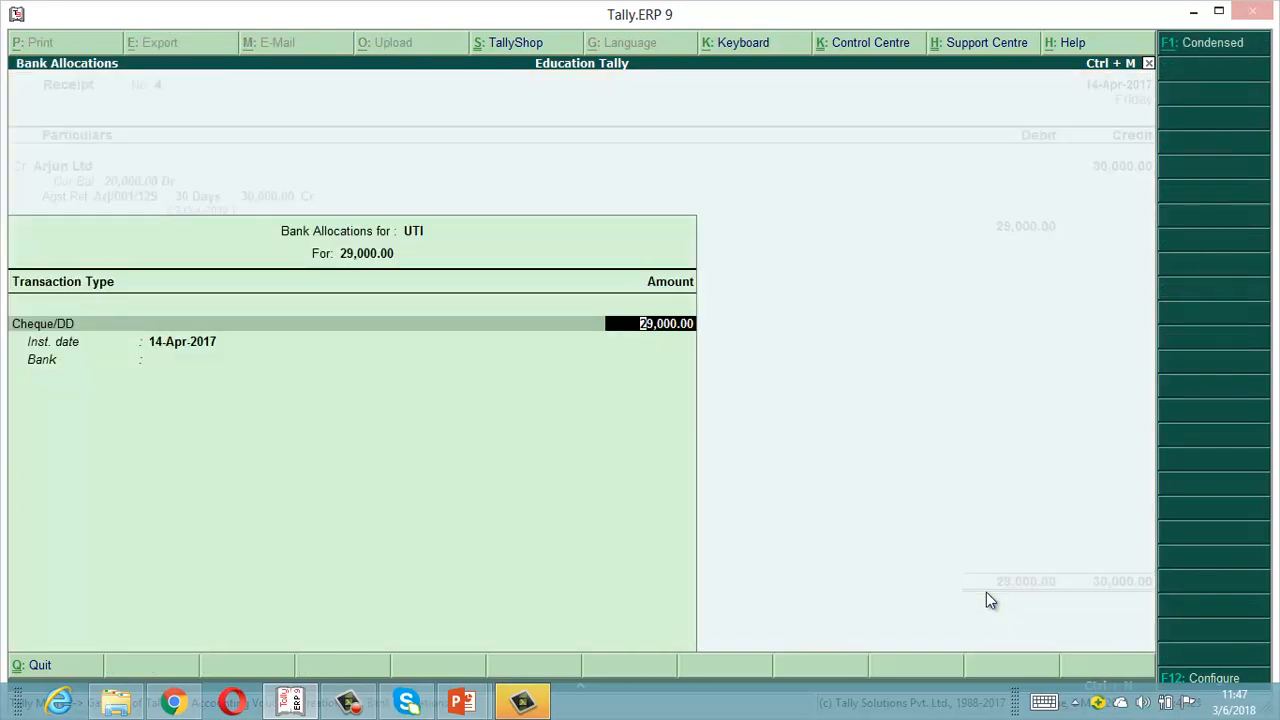
key(Return)
key(Return)
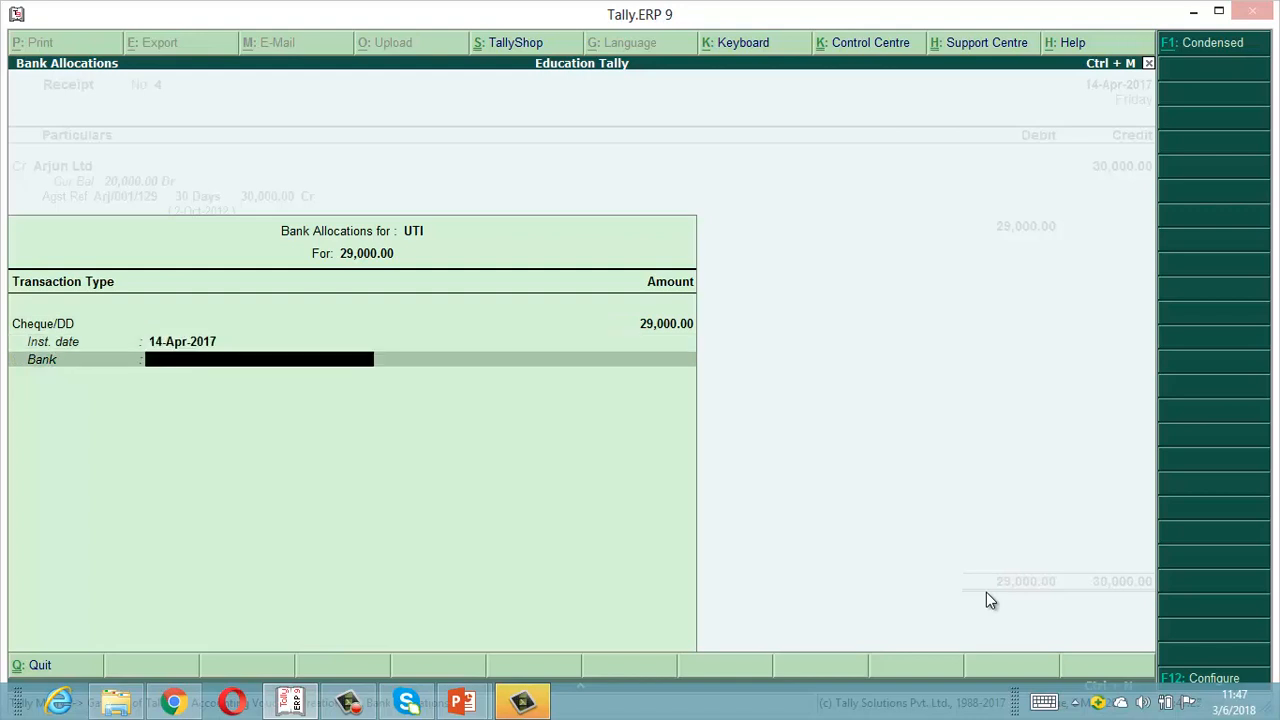
text(H)
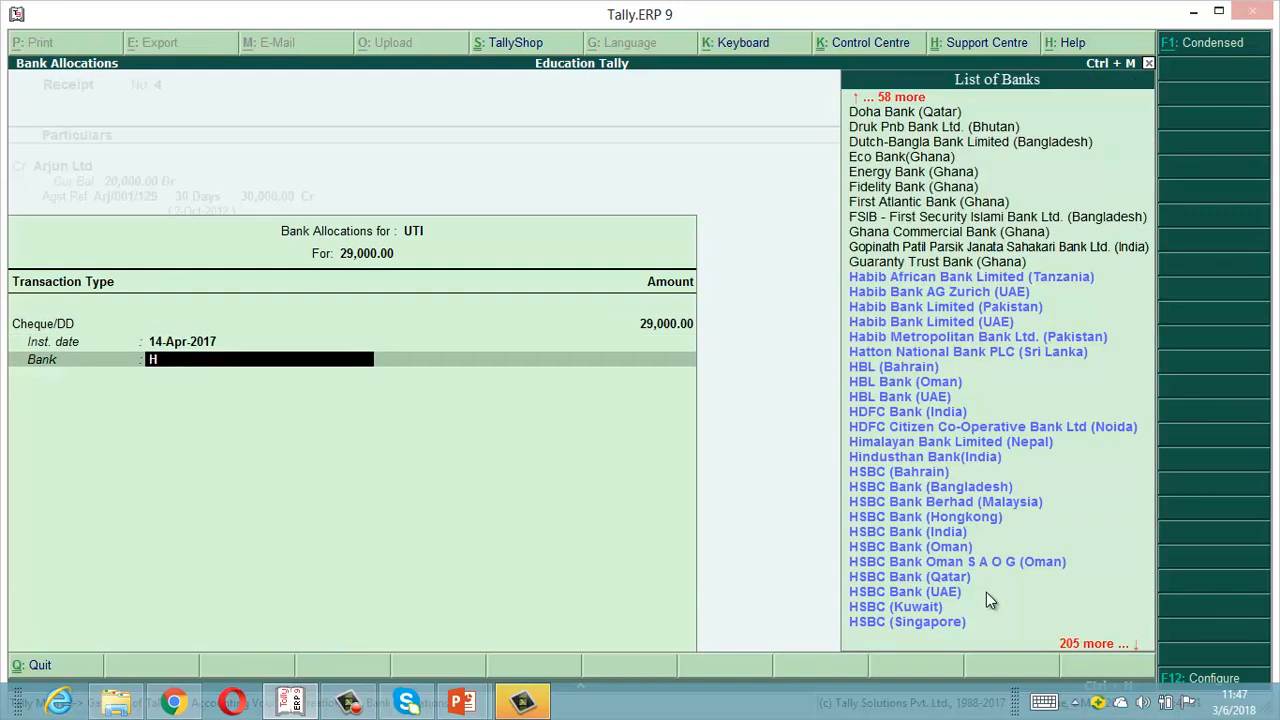
text(d)
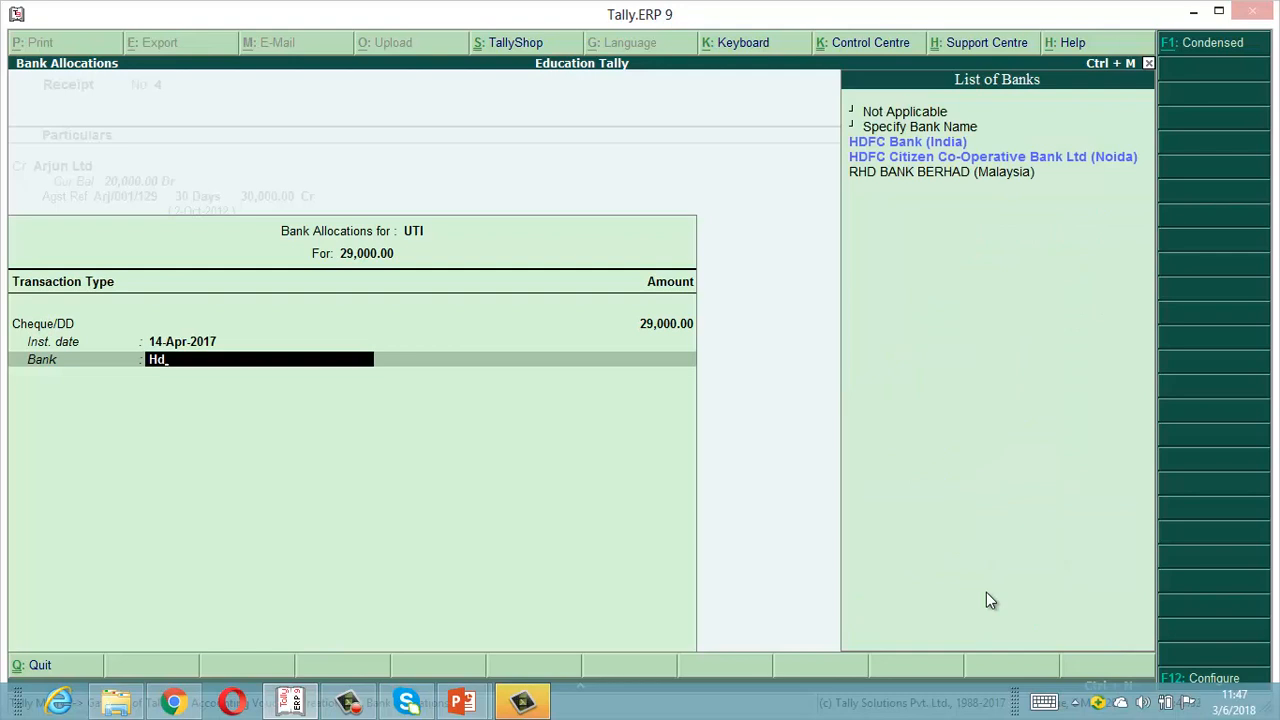
key(Return)
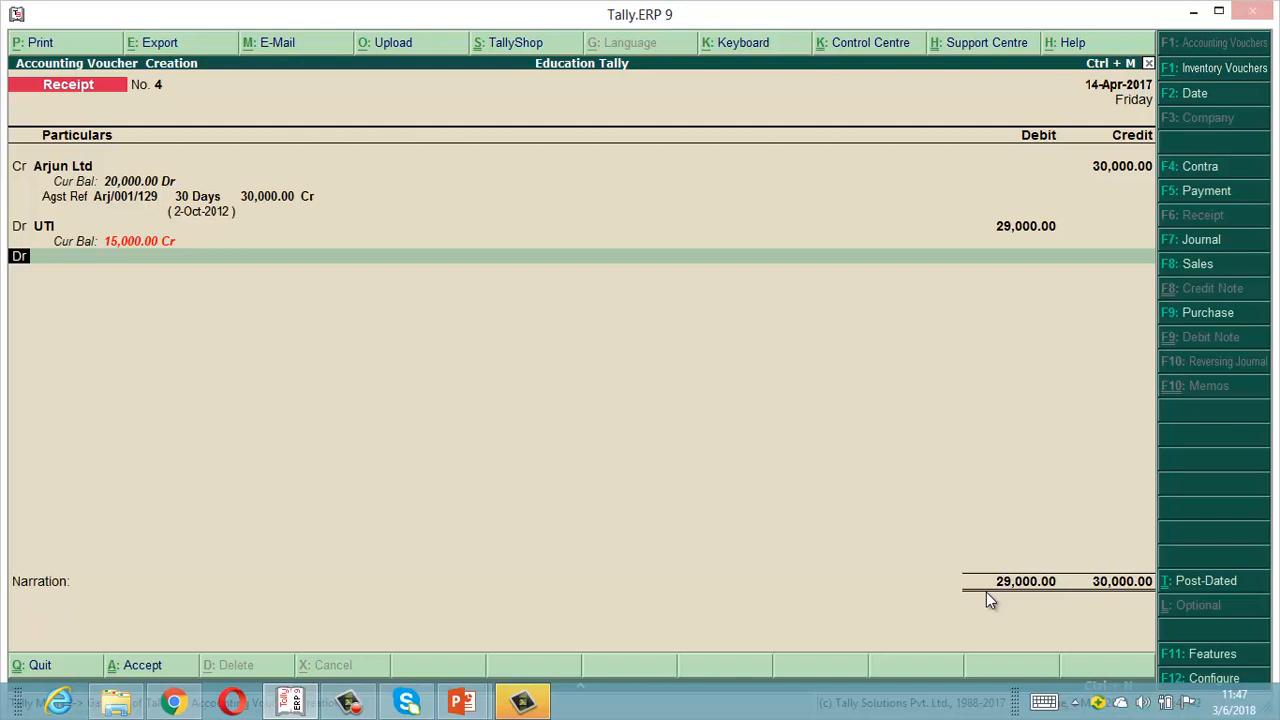
Begin another debit line below UTI in Arjun Ltd's receipt voucher.
key(Return)
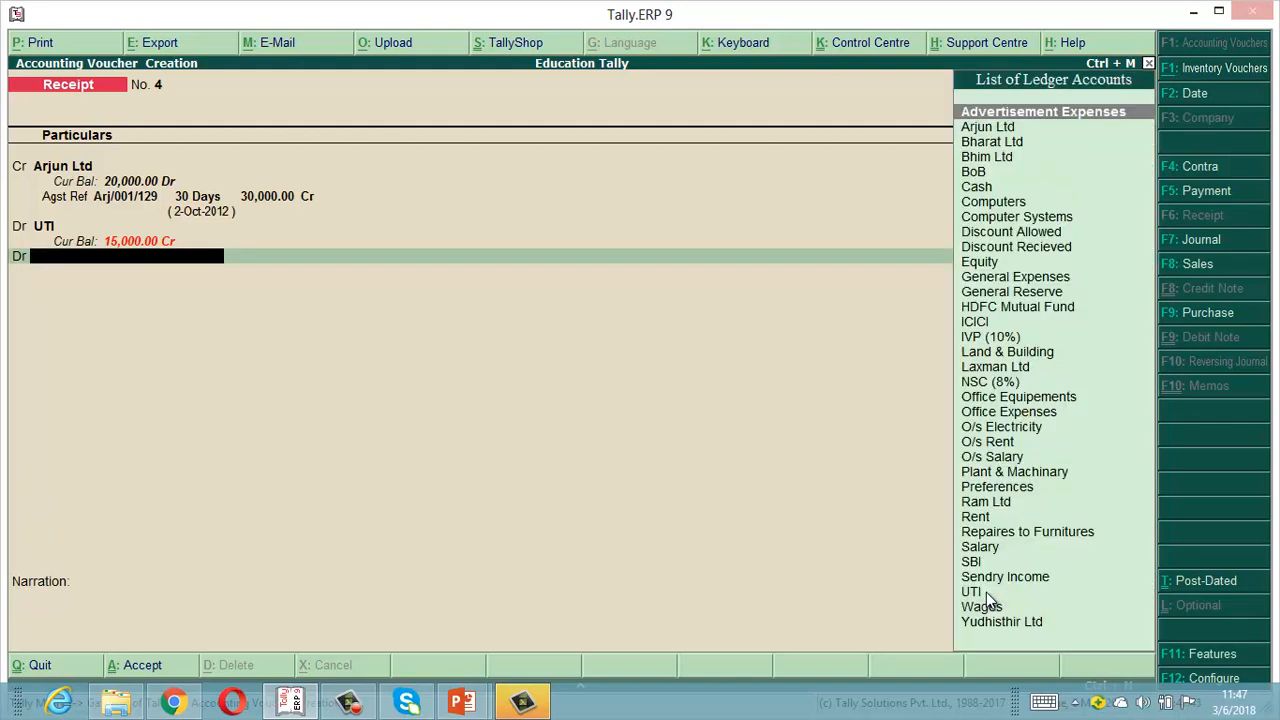